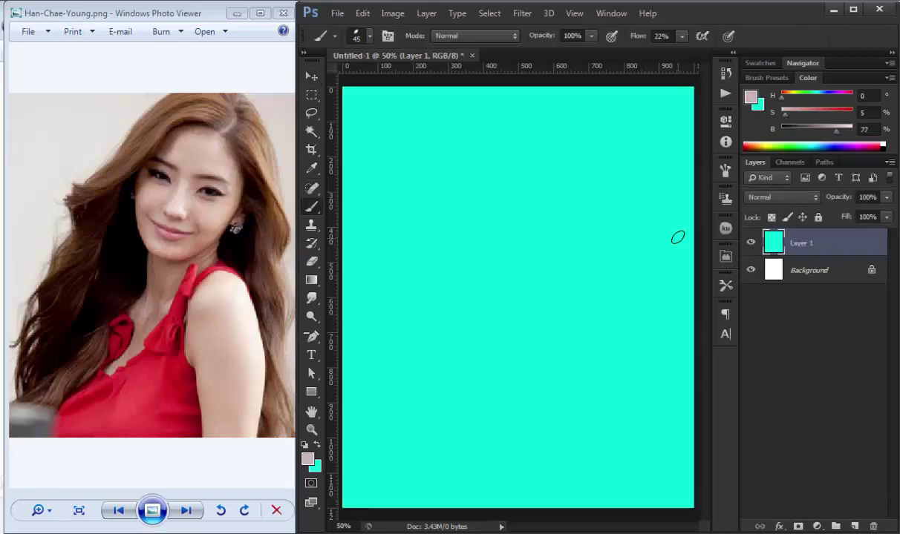
Fill the canvas pinkish-grey, add a sketch layer, and rough in the head, face guides, neck and shoulders.
key("alt+BackSpace")
key("ctrl+alt+shift+n")
left_click_drag(528, 253, 518, 221)
mouse_move(512, 171)
left_mouse_down()
mouse_move(506, 222)
mouse_move(534, 282)
left_mouse_up()
left_click_drag(520, 319, 475, 478)
left_click_drag(492, 303, 557, 335)
Sketch the collarbone, torso lines and long hair strands down both sides.
left_click_drag(608, 312, 631, 490)
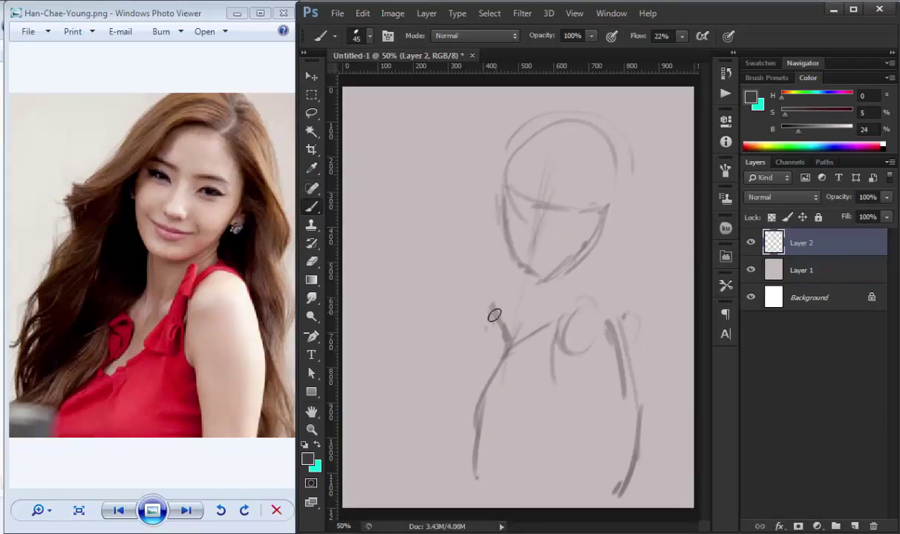
left_click_drag(461, 356, 416, 461)
left_click_drag(490, 297, 541, 400)
mouse_move(598, 112)
left_mouse_down()
mouse_move(473, 207)
mouse_move(364, 405)
left_mouse_up()
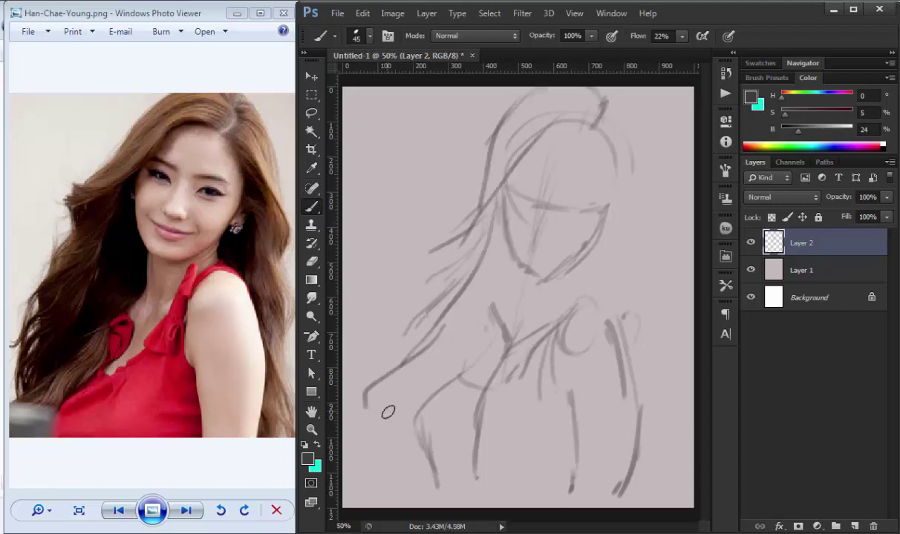
left_click_drag(594, 130, 620, 289)
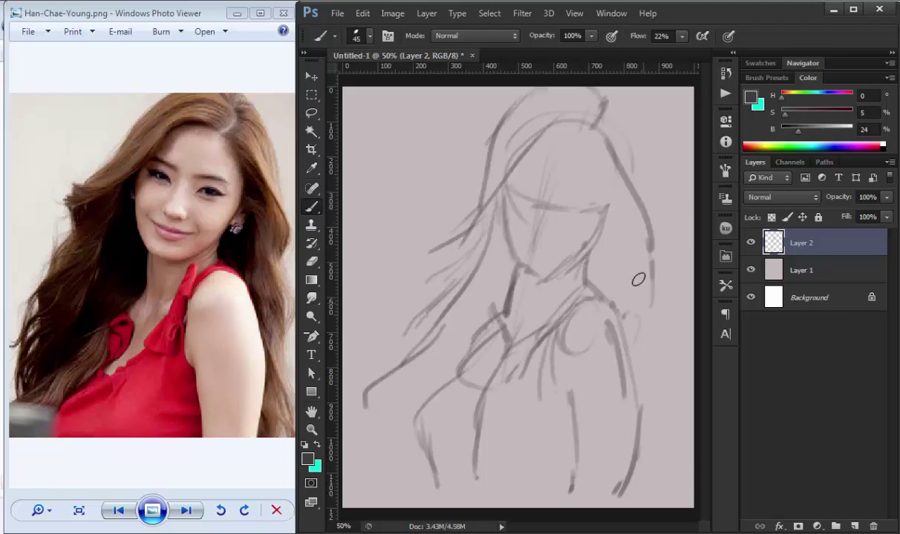
left_click_drag(609, 193, 668, 464)
left_click_drag(415, 349, 367, 468)
key("ctrl+shift+alt+n")
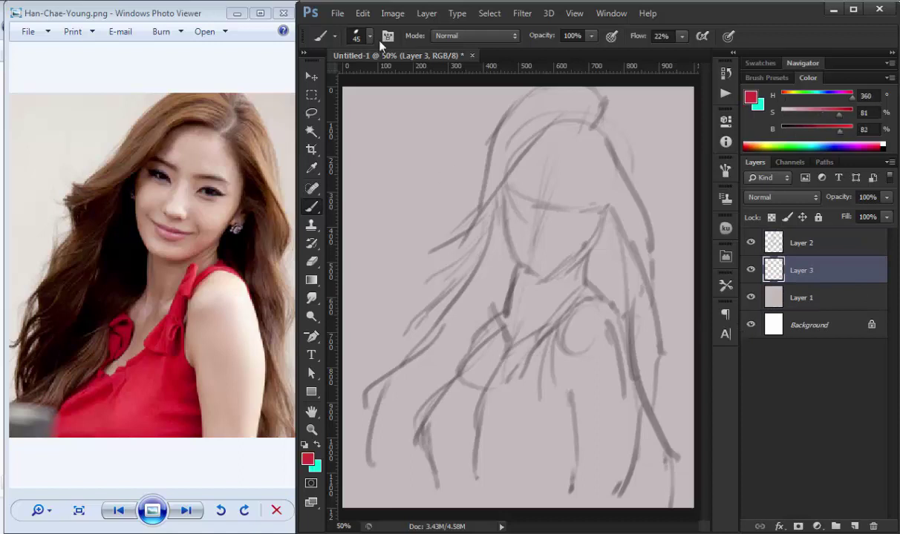
Paint the red dress in flat colour over the sketch.
left_click_drag(454, 390, 464, 415)
left_click_drag(445, 460, 589, 293)
mouse_move(483, 331)
left_mouse_down()
mouse_move(478, 355)
mouse_move(561, 151)
mouse_move(603, 475)
left_mouse_up()
key("ctrl+shift+alt+n")
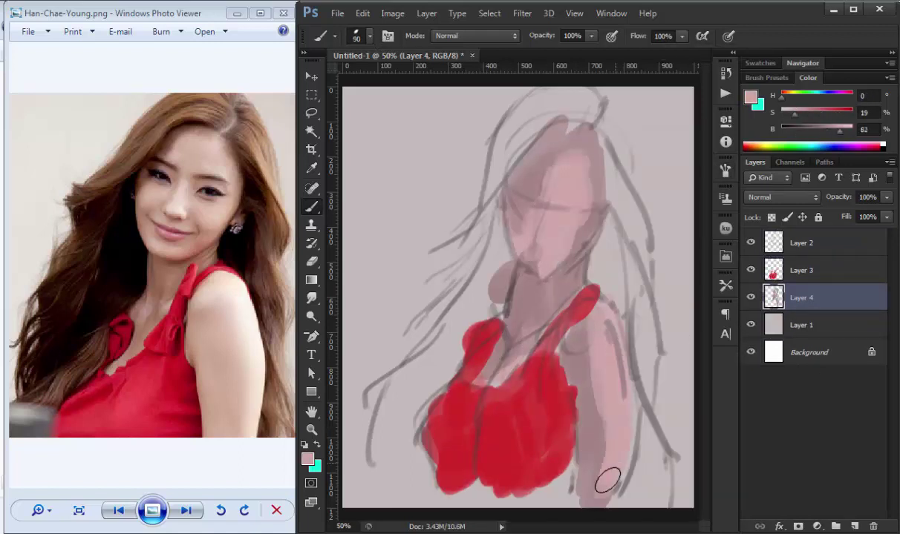
Block in dark brown hair over the head and down both sides.
left_click_drag(795, 111, 828, 111)
left_click_drag(826, 128, 793, 127)
mouse_move(498, 215)
left_mouse_down()
mouse_move(467, 311)
mouse_move(382, 446)
left_mouse_up()
left_click_drag(555, 109, 468, 190)
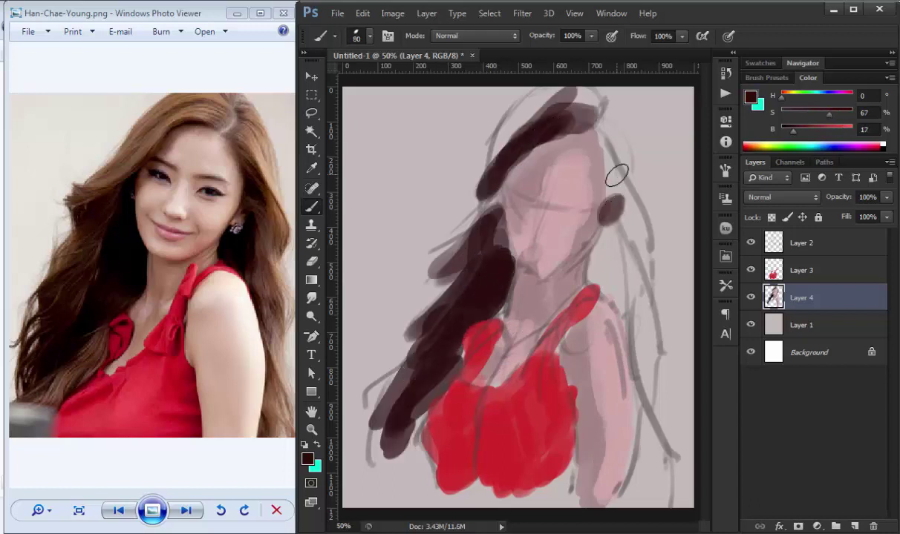
mouse_move(616, 174)
left_mouse_down()
mouse_move(599, 256)
mouse_move(616, 245)
mouse_move(624, 475)
left_mouse_up()
left_click_drag(490, 170, 535, 108)
left_click_drag(594, 100, 637, 194)
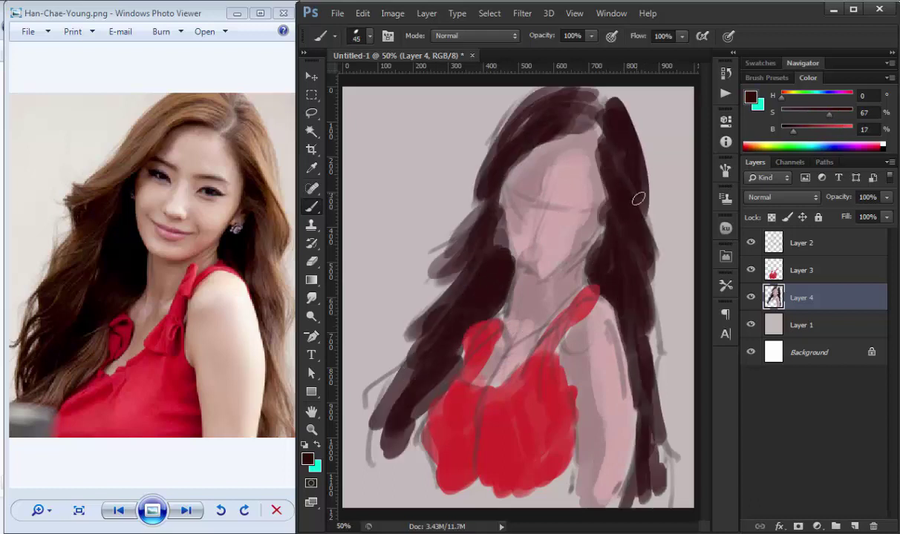
Add orange-brown strands and highlights across the hair.
left_click_drag(793, 128, 830, 127)
left_click_drag(620, 108, 657, 223)
mouse_move(587, 93)
left_mouse_down()
mouse_move(479, 246)
mouse_move(401, 386)
left_mouse_up()
mouse_move(593, 200)
left_mouse_down()
mouse_move(642, 277)
mouse_move(638, 445)
left_mouse_up()
Paint peach highlights on face and chest, plus rough dark eyes, brows, nose and mouth.
left_click(755, 142)
left_click_drag(572, 293, 550, 338)
left_click_drag(579, 163, 564, 311)
left_click_drag(520, 185, 553, 223)
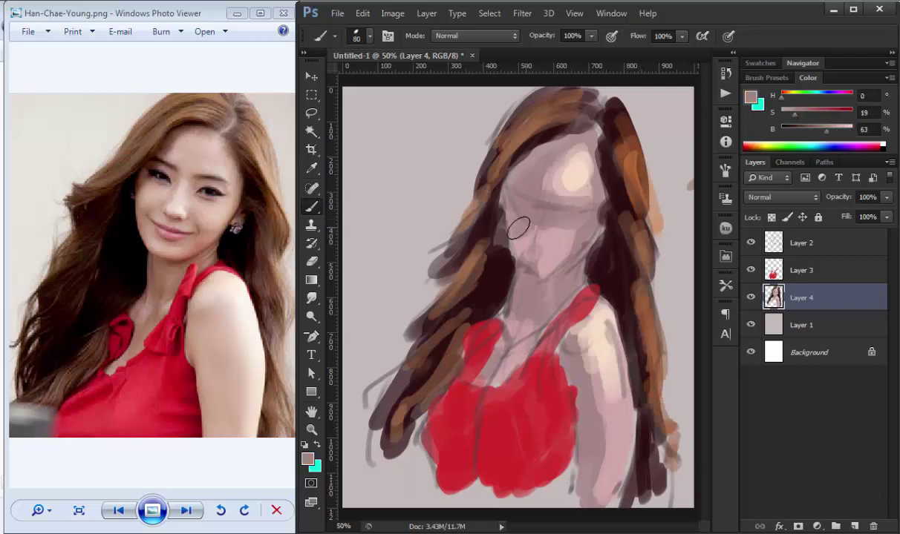
left_click_drag(483, 215, 538, 241)
scroll(535, 223, "up", 2)
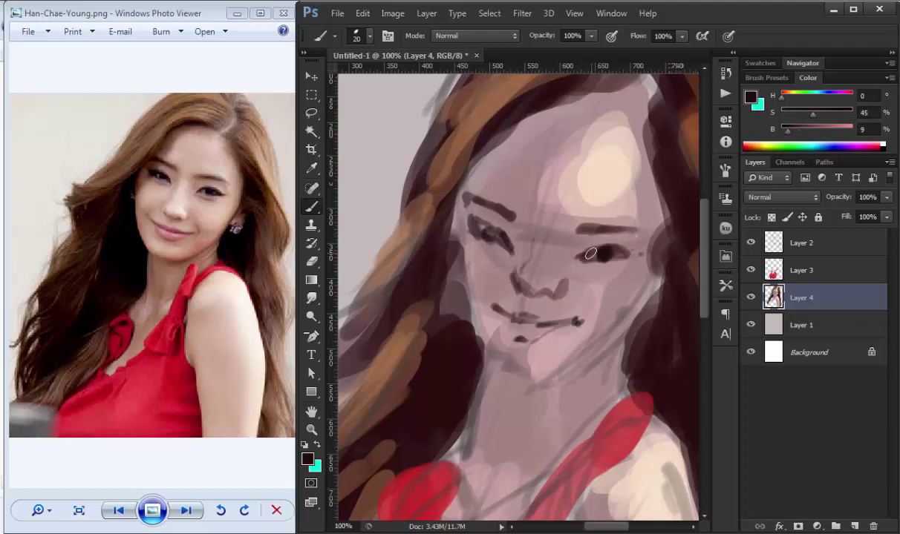
Add a dark mauve stroke by the eye and nose, then shade near the chin on Layer 5.
left_click(496, 191, "alt")
left_click_drag(486, 212, 516, 231)
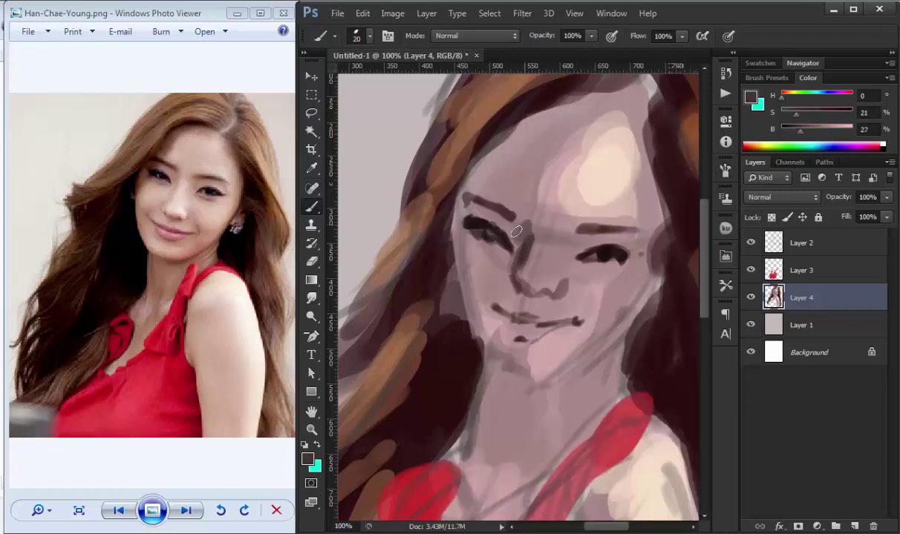
left_click(541, 322, "alt")
key("ctrl+shift+alt+n")
left_click_drag(490, 338, 512, 371)
left_click(512, 371, "alt")
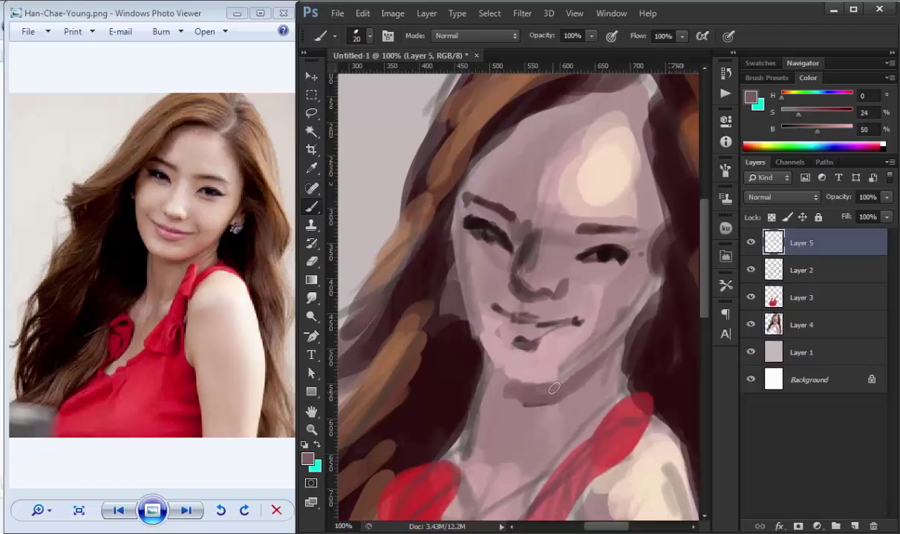
With a larger brush, lighten the nose, chin, forehead and cheek in light pink.
key("ctrl+minus")
key("ctrl+minus")
key("bracketright")
left_click(547, 190, "alt")
left_click_drag(533, 221, 546, 215)
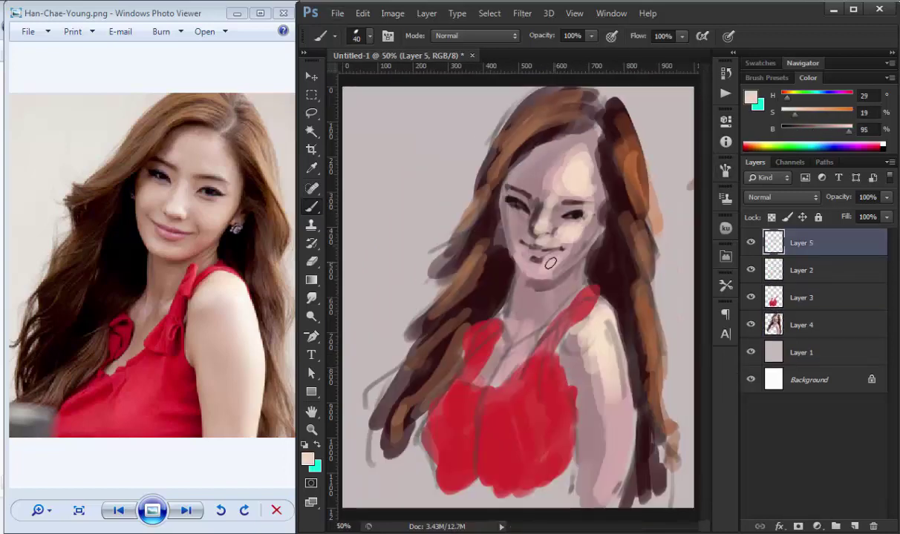
left_click_drag(528, 252, 511, 245)
left_click_drag(497, 178, 535, 145)
left_click(486, 223, "alt")
left_click_drag(490, 245, 497, 267)
Darken a hair stroke and shade the left and right dress edges in dark red.
left_click(602, 116, "alt")
left_click_drag(571, 163, 576, 93)
left_click(836, 135)
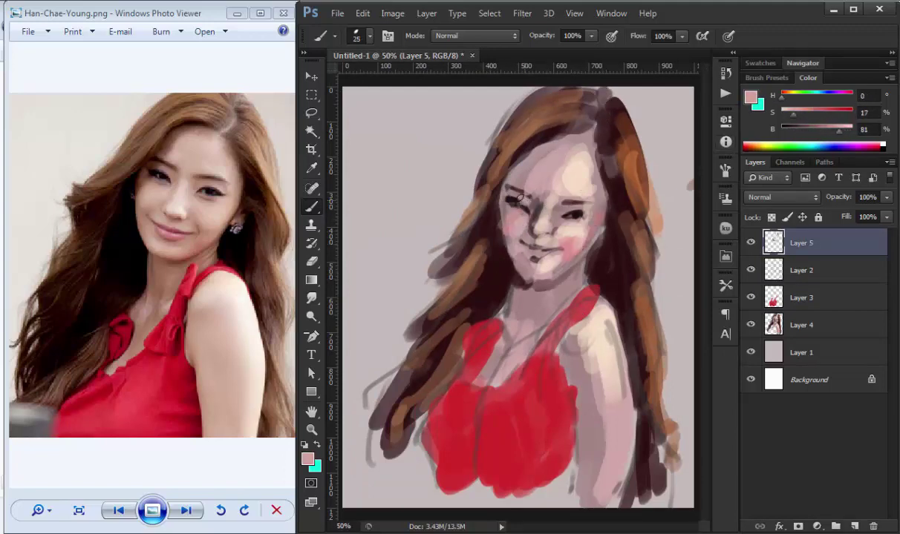
left_click(552, 334, "alt")
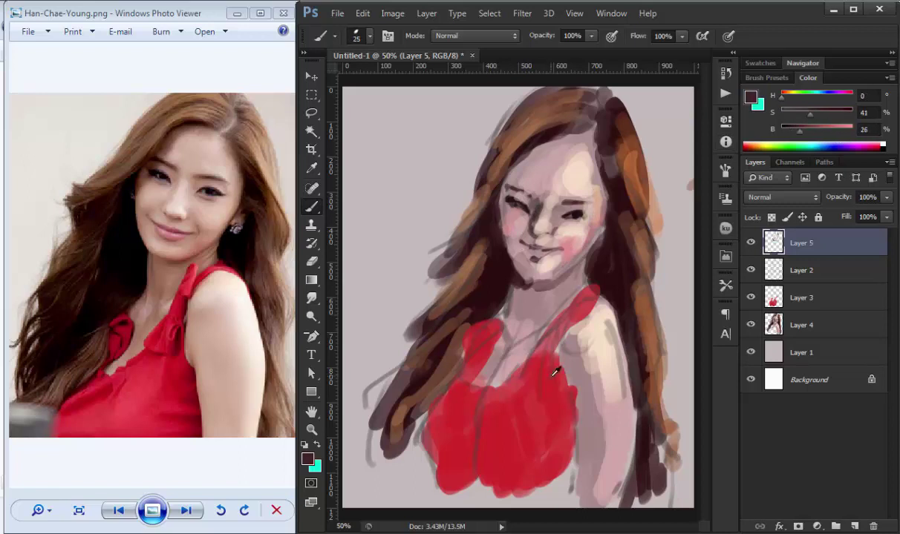
left_click_drag(554, 345, 573, 412)
left_click_drag(475, 323, 480, 407)
left_click_drag(534, 382, 546, 454)
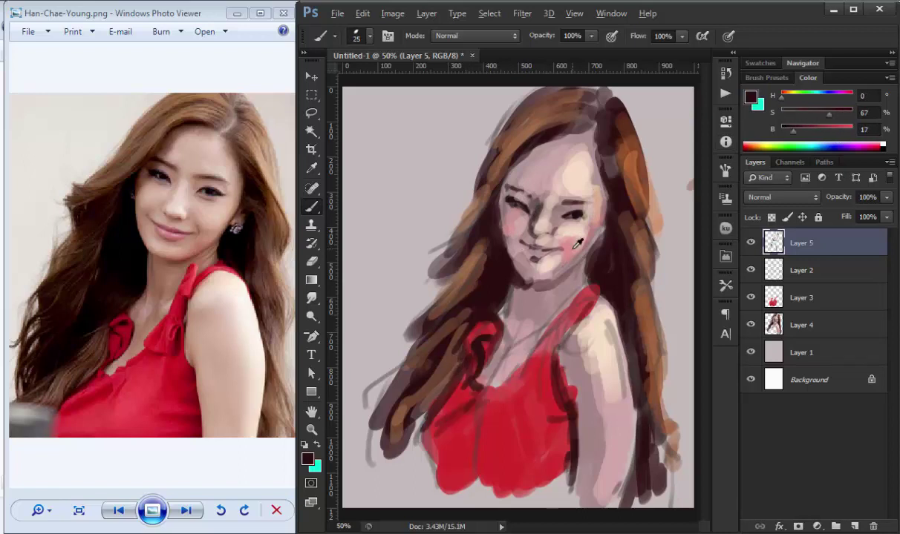
Zoom into the face and darken both eyes with near-black.
left_click(547, 230, "alt")
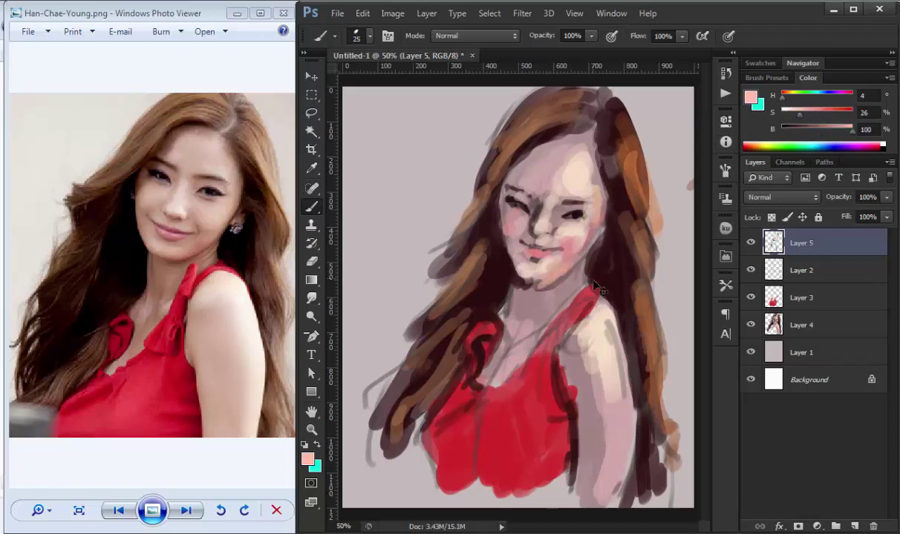
key("ctrl+plus")
left_click(497, 189, "alt")
left_click_drag(505, 211, 538, 219)
left_click_drag(597, 216, 615, 222)
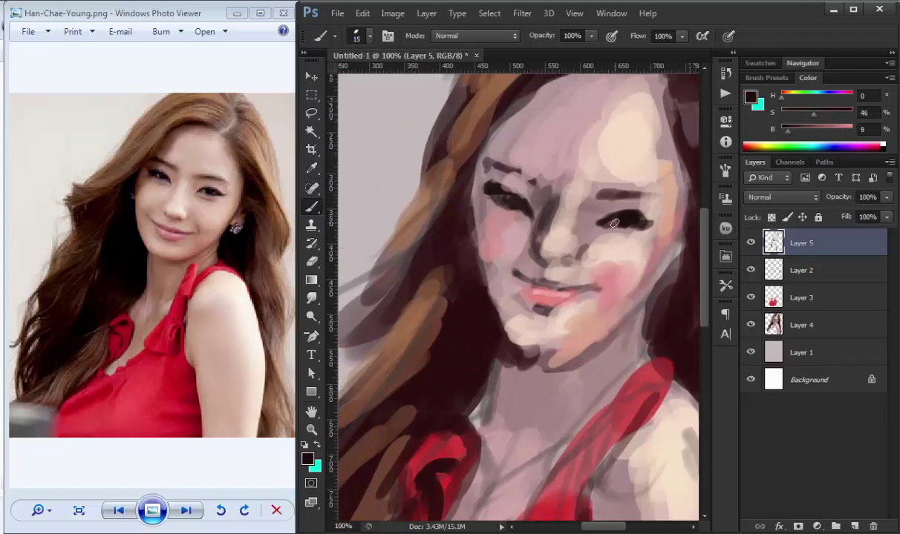
key("ctrl+minus")
left_click(542, 345, "alt")
key("ctrl+minus")
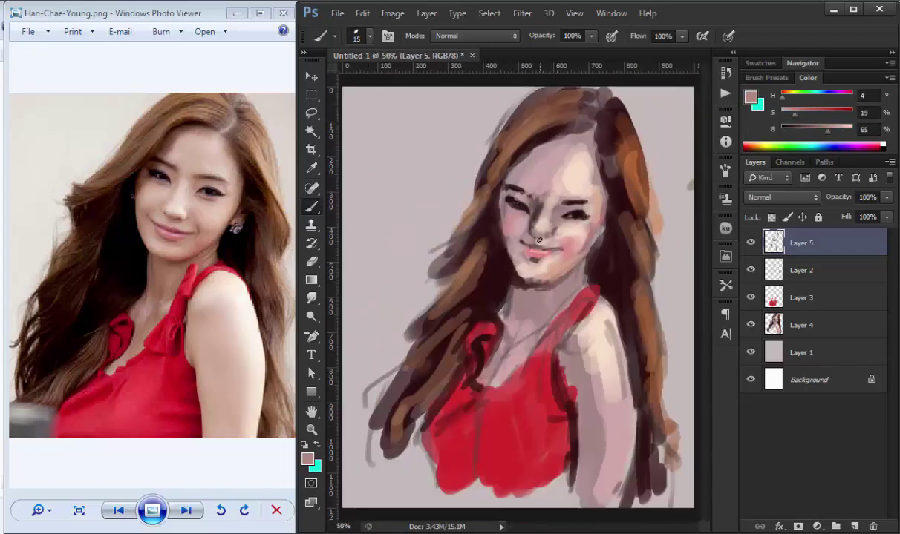
Paint dark brown strands down both sides of the hair and darken the dress strap edge.
key("F5")
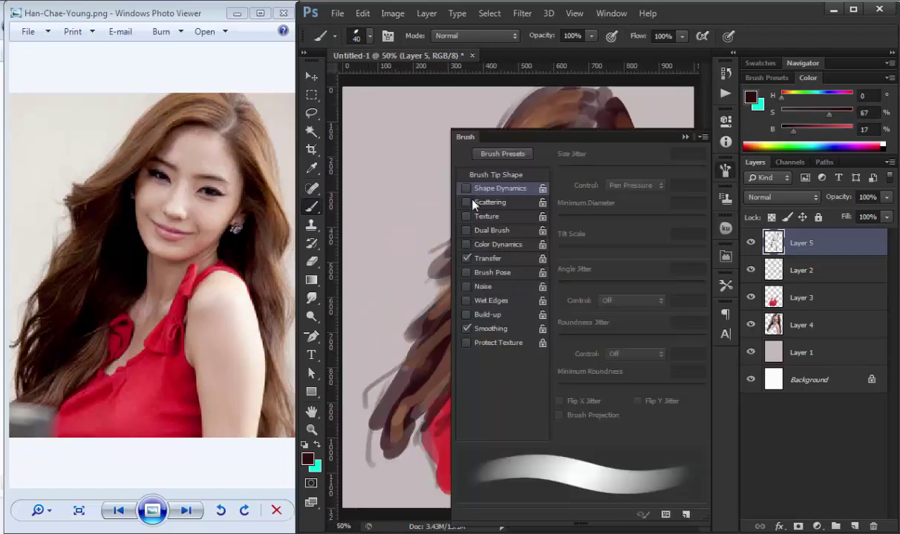
key("F5")
left_click(419, 320, "alt")
left_click_drag(468, 321, 371, 412)
left_click_drag(446, 297, 534, 104)
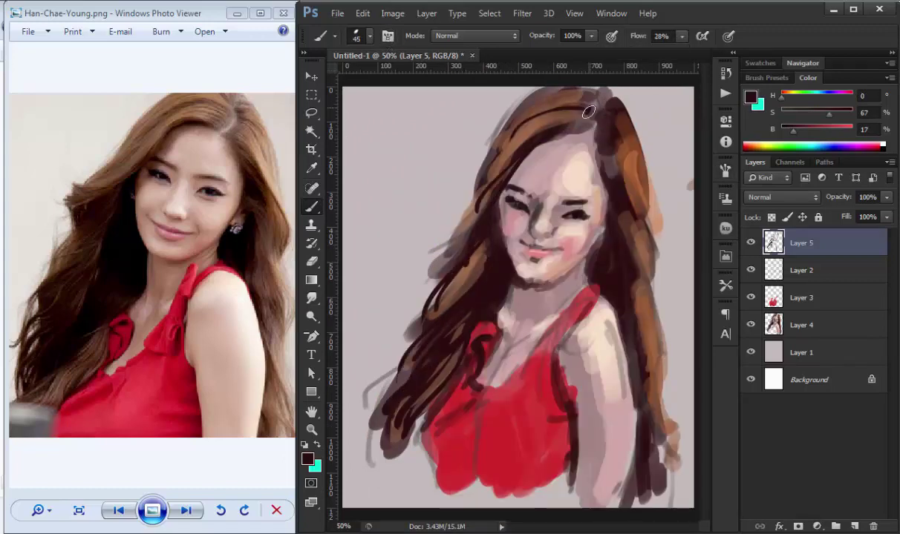
mouse_move(572, 141)
left_mouse_down()
mouse_move(621, 307)
mouse_move(594, 475)
left_mouse_up()
left_click_drag(564, 364, 565, 424)
Add a light pink nose-tip highlight and a thin dark maroon line down the neck.
left_click(527, 288, "alt")
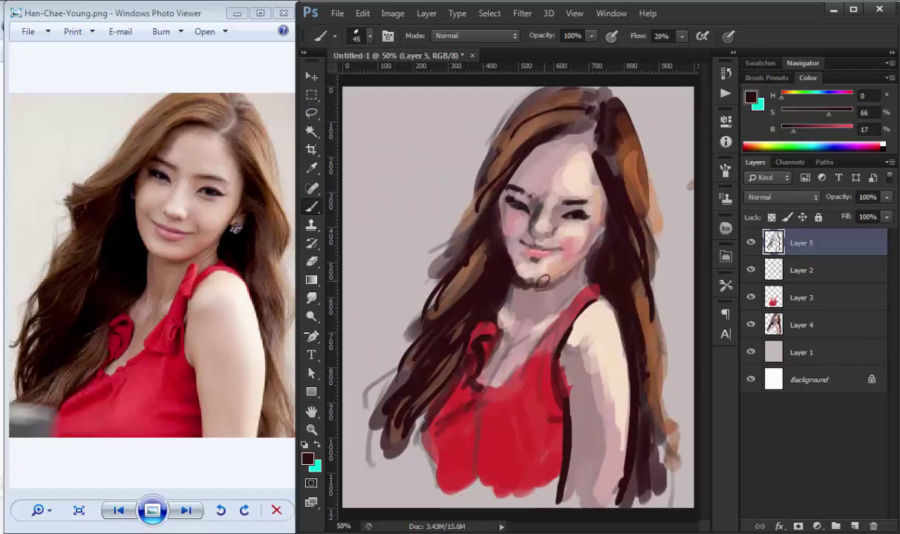
key("ctrl+plus")
key("ctrl+plus")
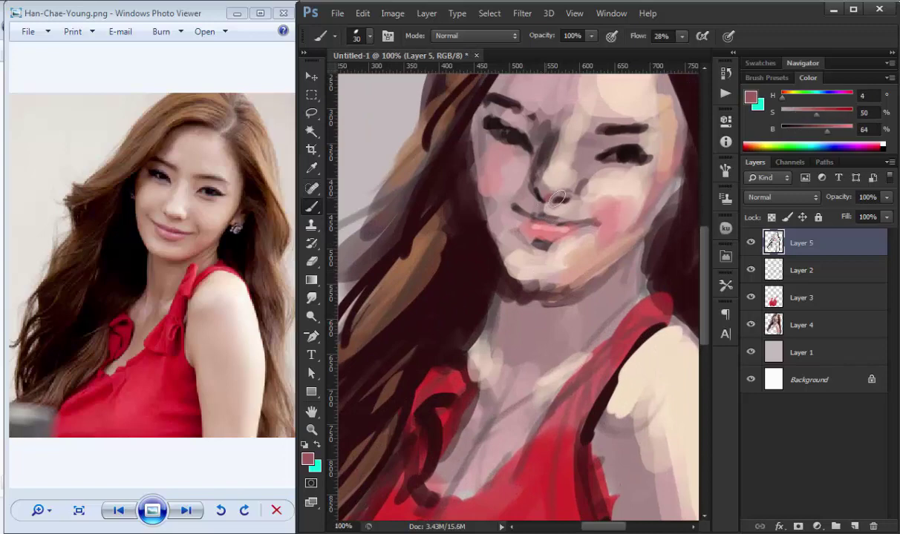
left_click(490, 147, "alt")
left_click_drag(553, 195, 573, 163)
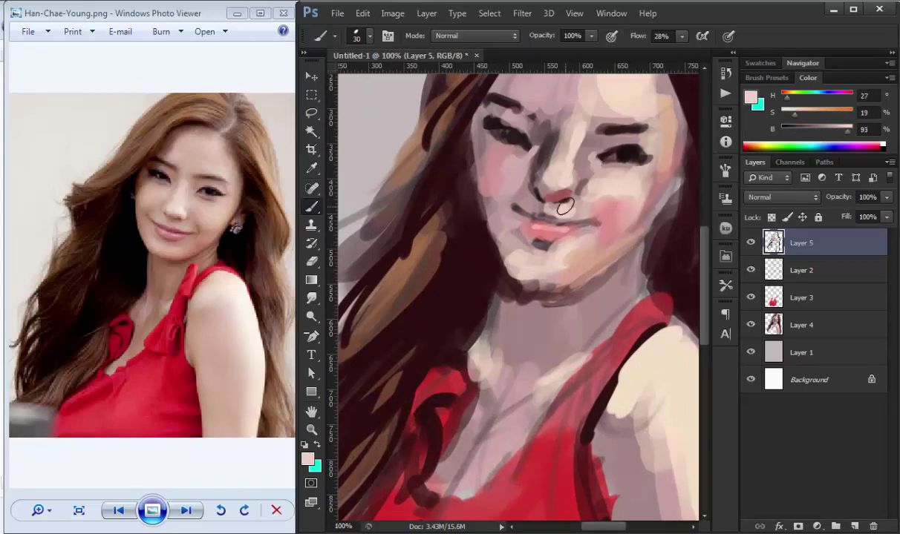
left_click(457, 186, "alt")
left_click_drag(509, 296, 479, 416)
left_click(522, 285, "alt")
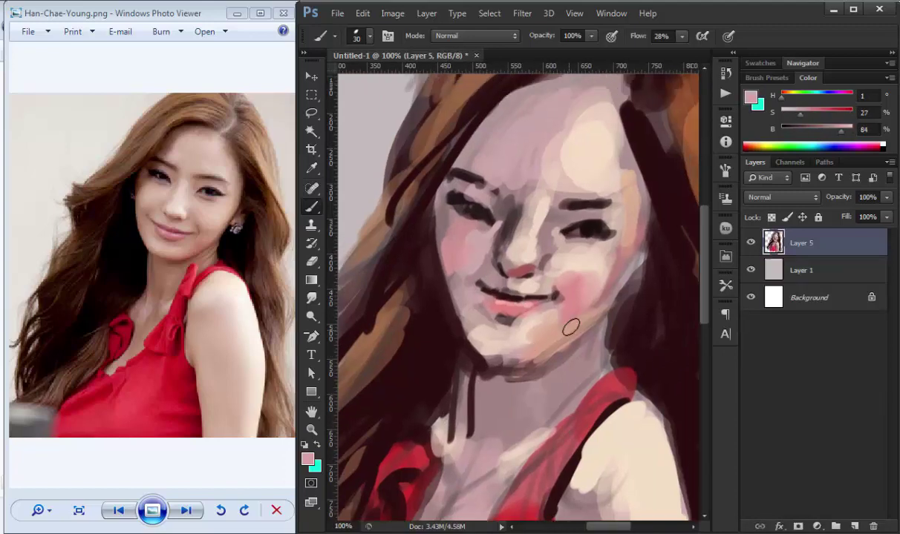
Lasso the mouth, Free Transform it wider, commit, and deselect.
key("l")
left_click_drag(466, 286, 464, 310)
key("v")
key("ctrl+t")
key("Return")
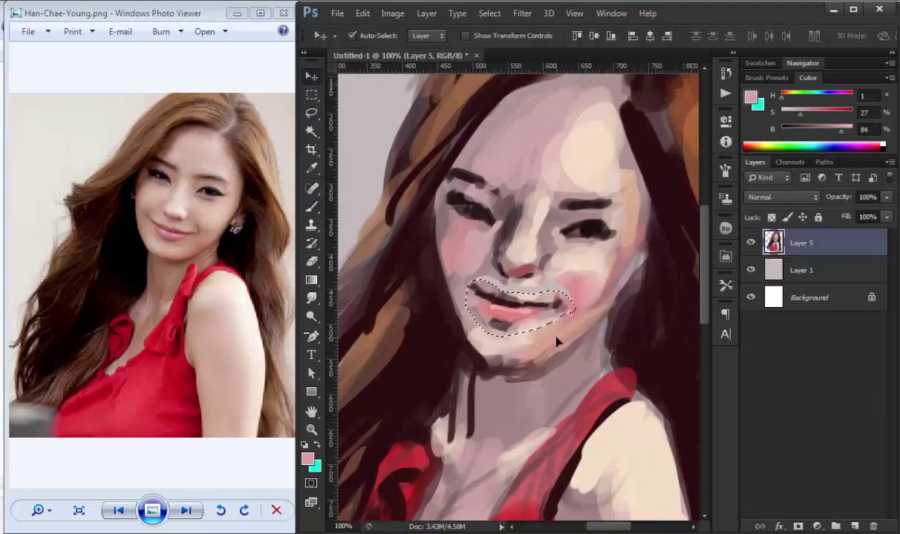
key("b")
key("F5")
key("F5")
key("ctrl+d")
Shade the left jaw and neck dark, then lighten the forehead, nose and cheek with sampled skin.
left_click(563, 288, "alt")
left_click(540, 268, "alt")
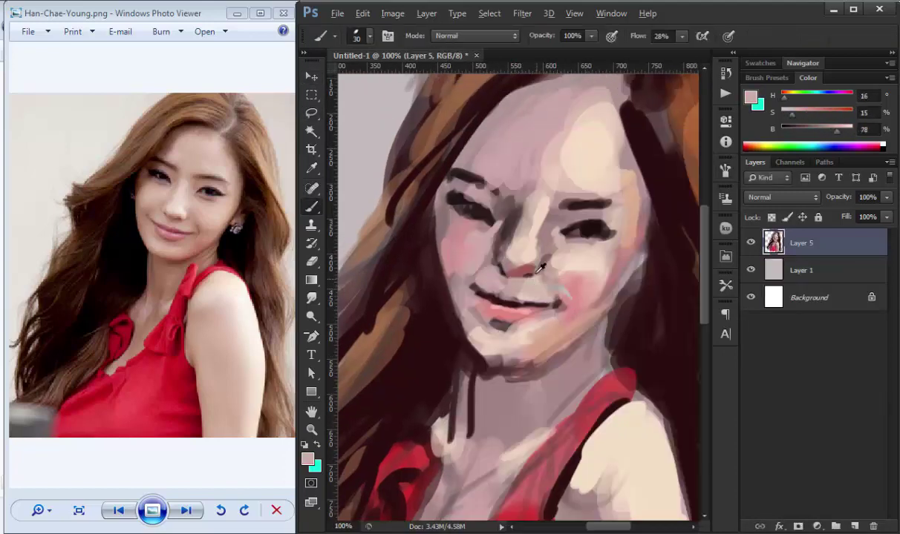
left_click_drag(545, 259, 490, 263)
left_click(572, 376, "alt")
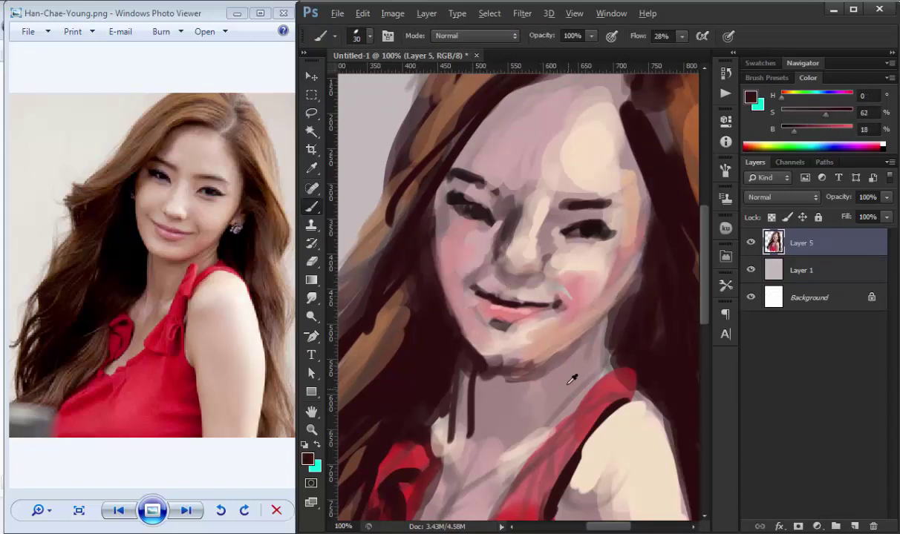
mouse_move(475, 357)
left_mouse_down()
mouse_move(444, 363)
mouse_move(427, 400)
left_mouse_up()
left_click(583, 250, "alt")
mouse_move(547, 193)
left_mouse_down()
mouse_move(468, 238)
mouse_move(505, 274)
left_mouse_up()
left_click_drag(505, 223, 556, 318)
Lighten and smooth the chin and cheeks, and add light skin to the right forehead.
left_click(473, 377, "alt")
left_click_drag(446, 334, 527, 382)
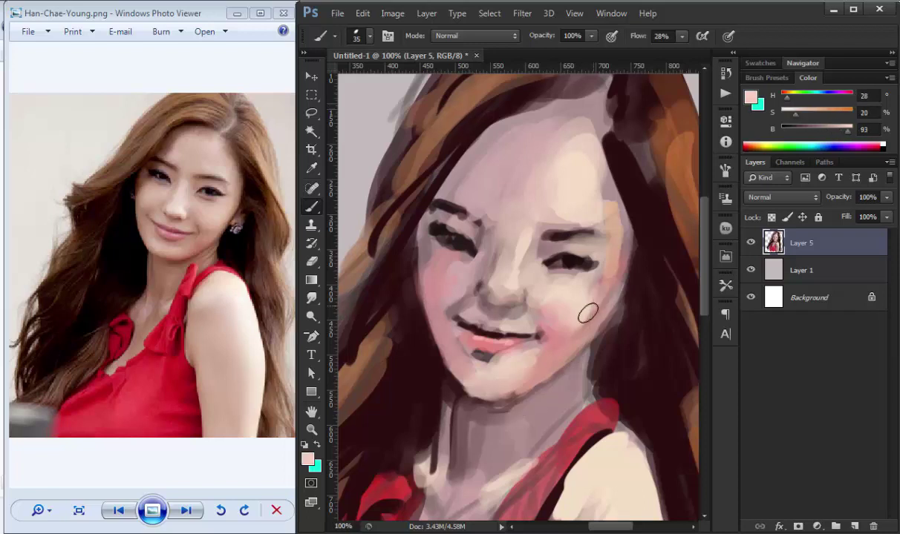
left_click(561, 287, "alt")
left_click_drag(447, 308, 498, 393)
left_click(462, 393, "alt")
left_click_drag(586, 134, 575, 223)
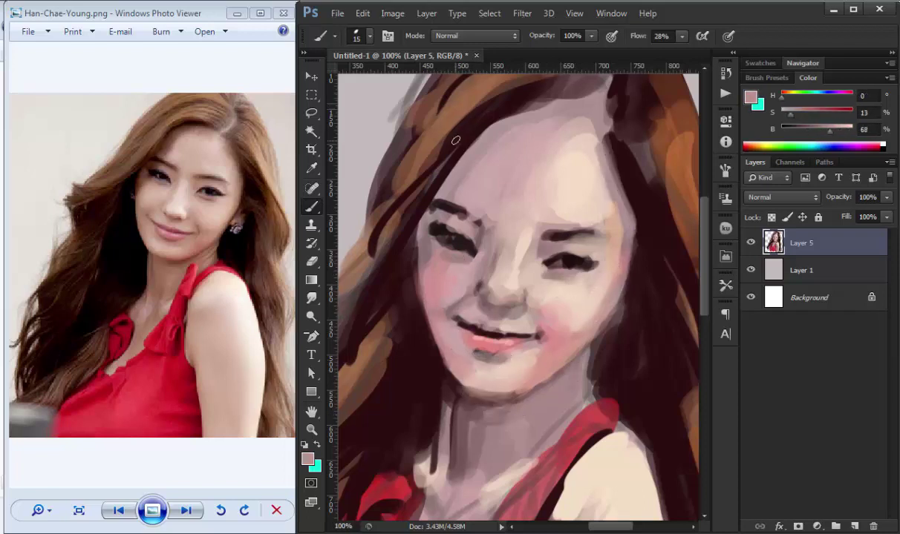
Sample face colours, pick near-black, and adjust the brush size in the Brush panel.
left_click(589, 288, "alt")
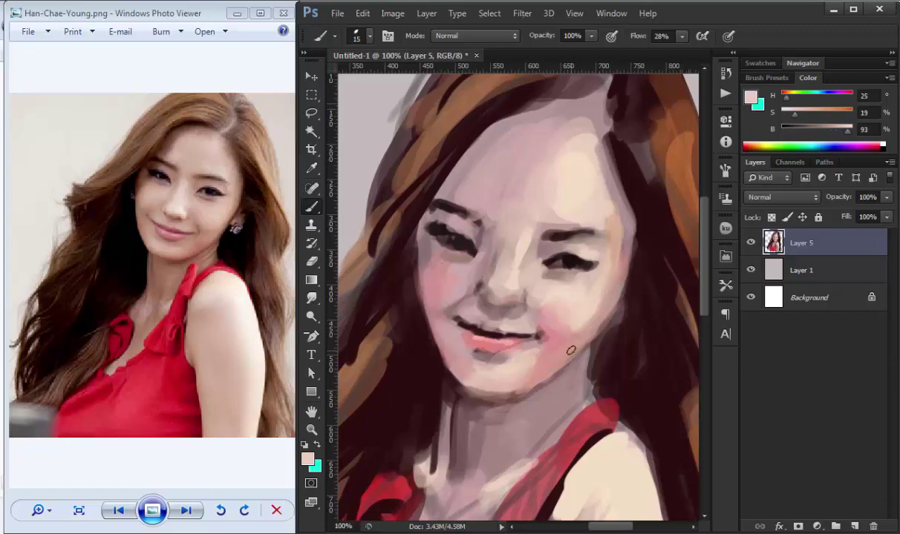
left_click_drag(574, 263, 584, 198)
key("F5")
left_click(584, 198, "alt")
key("F5")
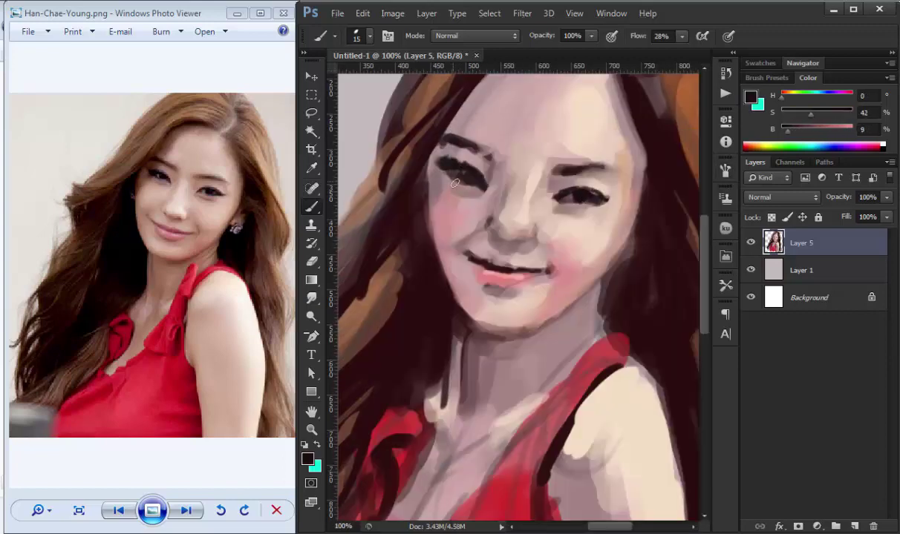
left_click(454, 183, "alt")
Sketch the head outline, face contours, chin, guide line, eyes and nose in grey on Layer 7.
key("ctrl+minus")
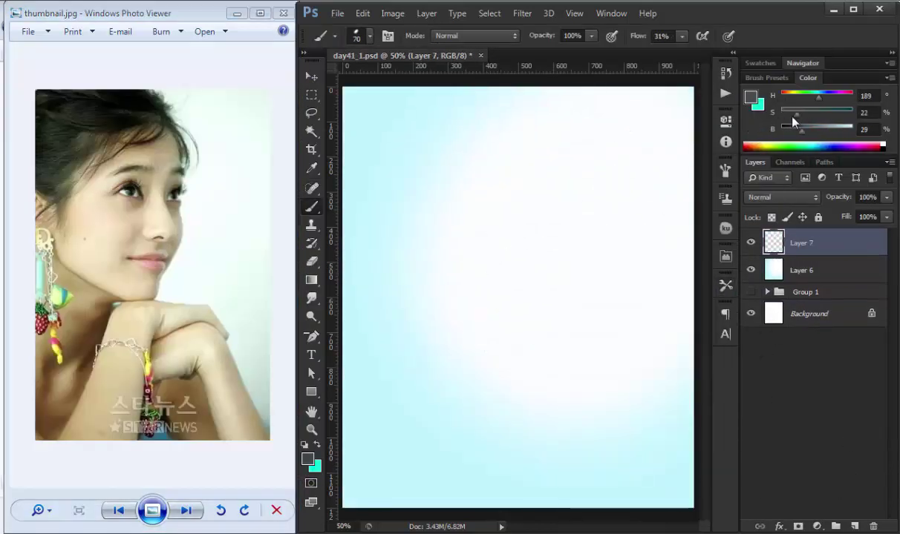
key("F5")
key("F5")
left_click_drag(417, 95, 535, 238)
left_click_drag(519, 185, 450, 105)
left_click_drag(556, 181, 508, 346)
left_click_drag(392, 275, 505, 364)
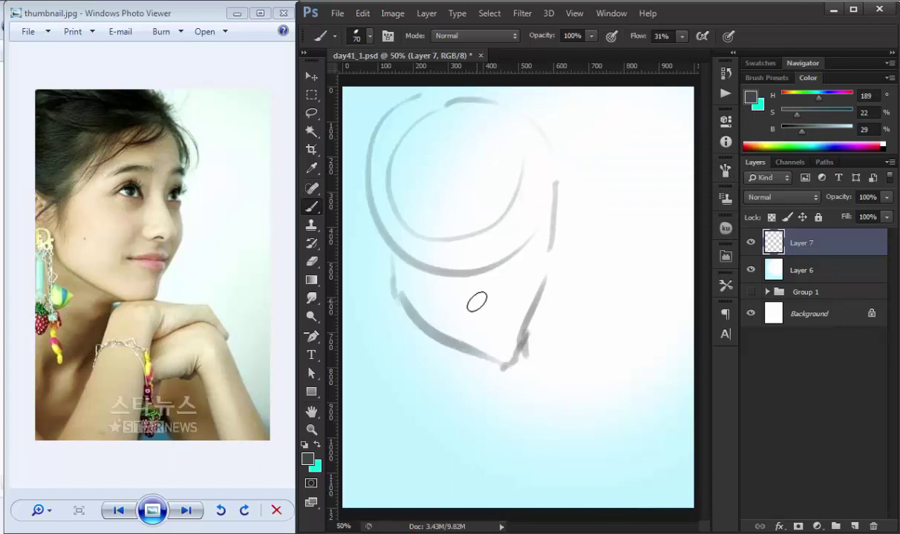
left_click_drag(370, 205, 446, 239)
left_click_drag(553, 236, 461, 251)
left_click_drag(468, 218, 506, 208)
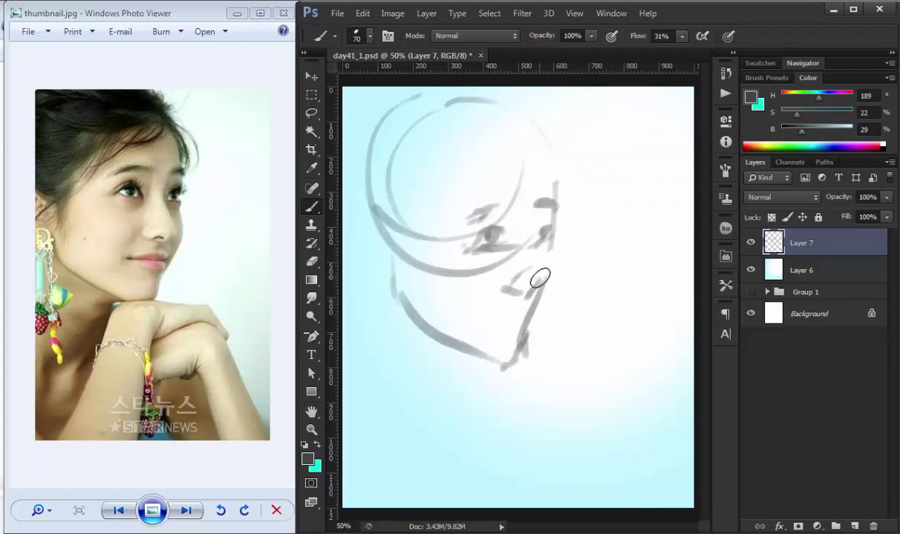
mouse_move(552, 233)
left_mouse_down()
mouse_move(528, 325)
mouse_move(532, 345)
left_mouse_up()
Raise brush flow to full and Free Transform the head sketch smaller toward the top-left.
left_click(475, 247, "alt")
key("shift+0")
key("ctrl+t")
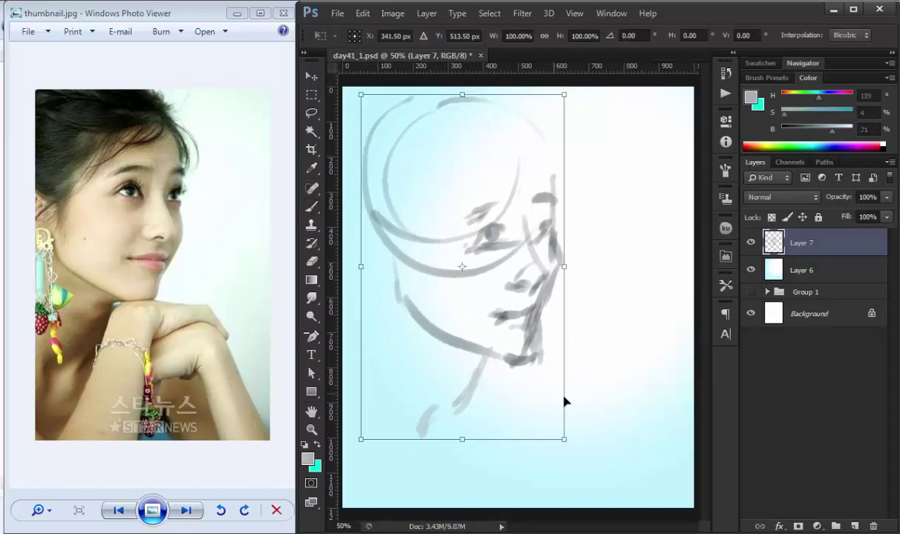
left_click_drag(565, 438, 540, 396)
key("Return")
Sketch the neck and shoulders, then add dark eyebrow, eye and ear strokes.
left_click_drag(345, 338, 427, 379)
left_click_drag(349, 390, 404, 478)
mouse_move(416, 467)
left_mouse_down()
mouse_move(470, 325)
mouse_move(544, 317)
mouse_move(475, 453)
left_mouse_up()
left_click_drag(435, 322, 378, 446)
key("ctrl+plus")
key("bracketleft")
key("bracketleft")
key("bracketleft")
left_click_drag(440, 238, 511, 199)
left_click_drag(572, 189, 553, 248)
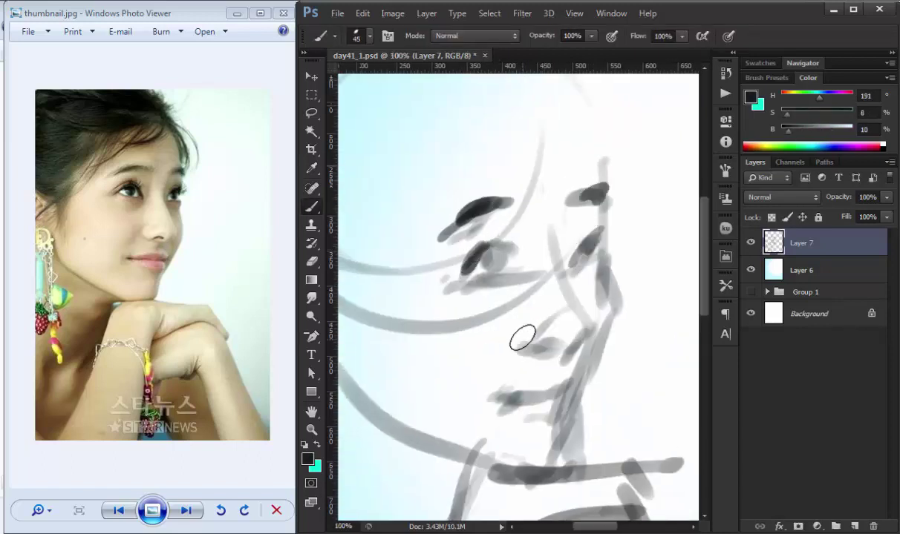
On new Layer 8, block in dark hair at the top left of the head.
key("ctrl+minus")
key("ctrl+minus")
key("ctrl+minus")
key("ctrl+shift+alt+n")
key("bracketright")
key("bracketright")
key("bracketright")
left_click_drag(386, 178, 486, 170)
left_click_drag(409, 193, 438, 256)
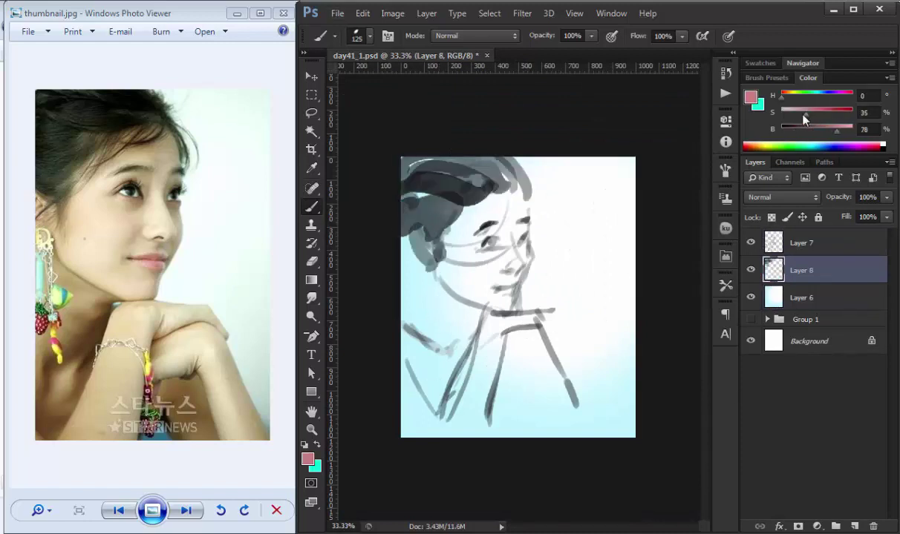
Block in muted pink, tan and light skin tones over the face, neck, arms and shoulder.
mouse_move(423, 290)
left_mouse_down()
mouse_move(475, 216)
mouse_move(490, 290)
mouse_move(404, 416)
left_mouse_up()
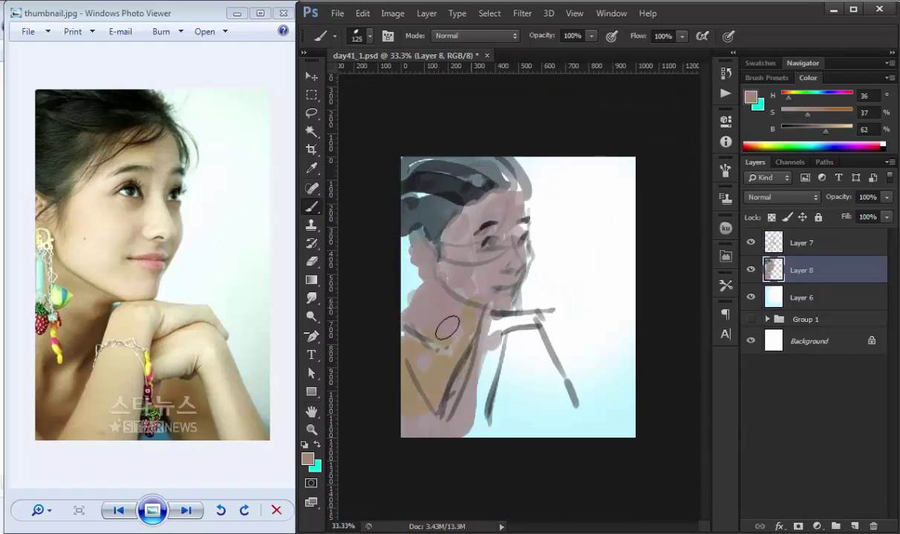
left_click_drag(442, 317, 475, 416)
left_click_drag(482, 312, 542, 408)
mouse_move(446, 245)
left_mouse_down()
mouse_move(490, 274)
mouse_move(460, 289)
mouse_move(520, 401)
left_mouse_up()
left_click_drag(483, 342, 527, 412)
left_click_drag(416, 275, 478, 256)
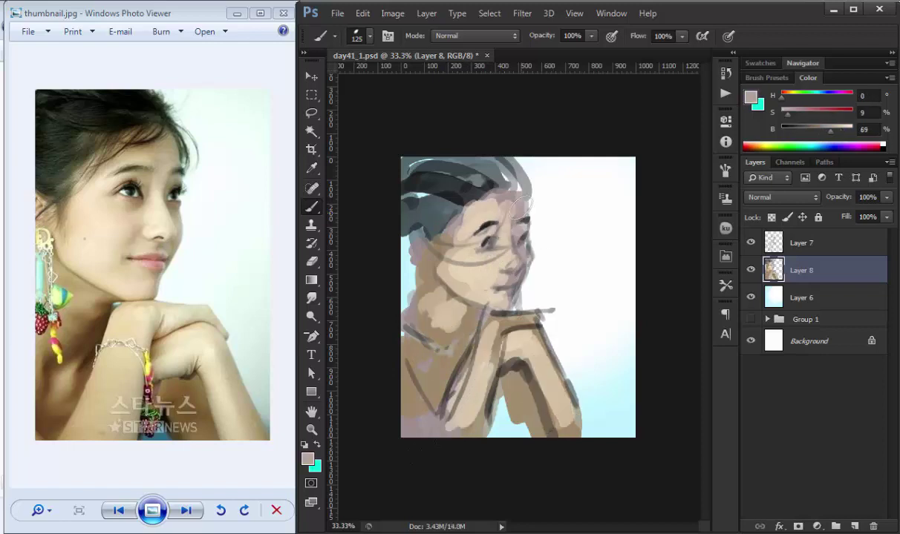
Merge the colour layer down into sketch Layer 7 and Free Transform the lassoed head.
left_click(801, 243, "shift")
key("ctrl+e")
key("l")
mouse_move(524, 306)
left_mouse_down()
mouse_move(529, 312)
mouse_move(546, 275)
left_mouse_up()
key("ctrl+t")
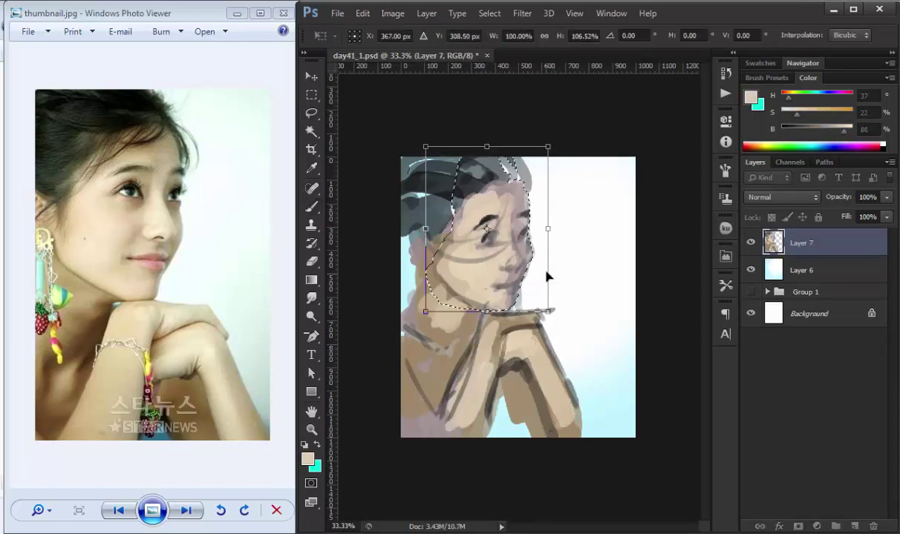
key("Return")
key("b")
left_click(523, 185, "alt")
Undo the stray stroke under the left eye and paint the lips and shading under the nose.
key("bracketleft")
key("bracketleft")
key("bracketleft")
key("ctrl+plus")
key("ctrl+plus")
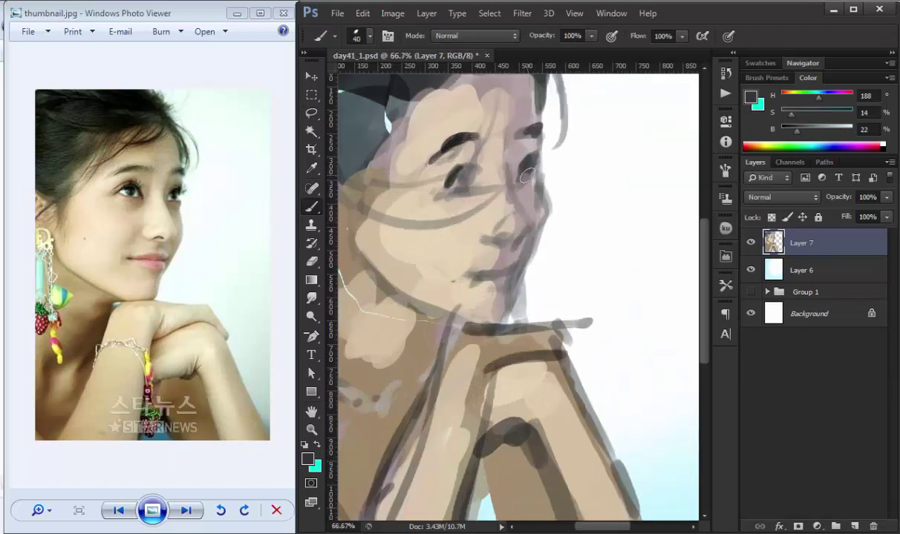
left_click(498, 163, "alt")
left_click(471, 184, "alt")
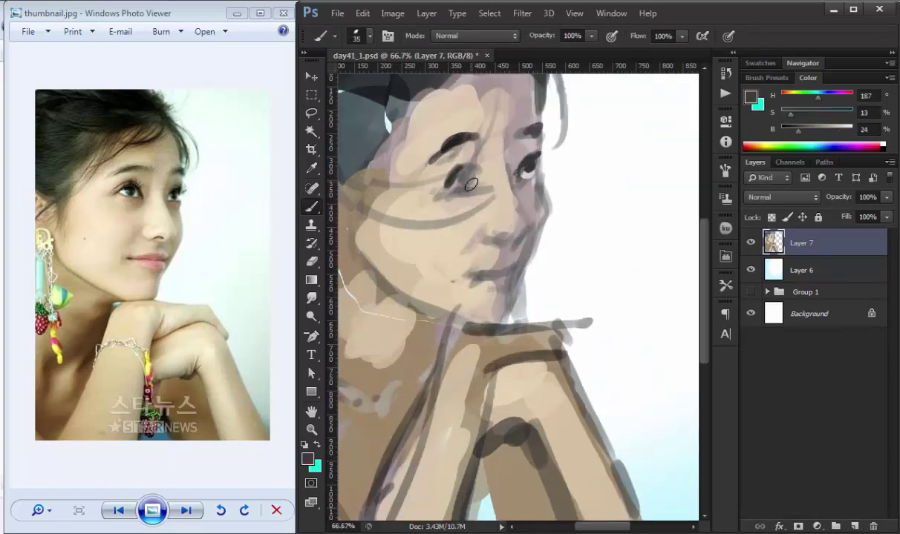
key("ctrl+z")
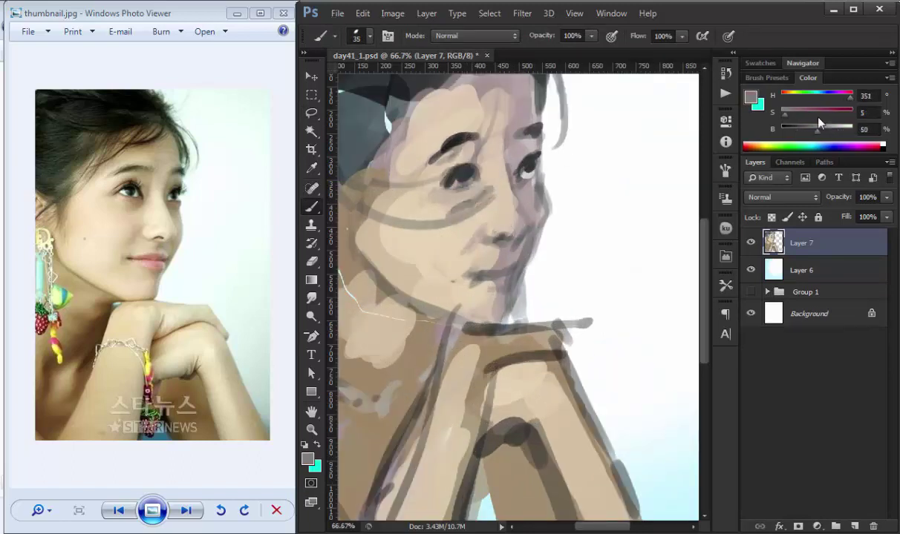
left_click_drag(490, 269, 453, 260)
Add pink lip detail, light strokes on the left cheek and a warm orange cheek tint.
key("bracketleft")
key("bracketleft")
key("bracketleft")
left_click(496, 265, "alt")
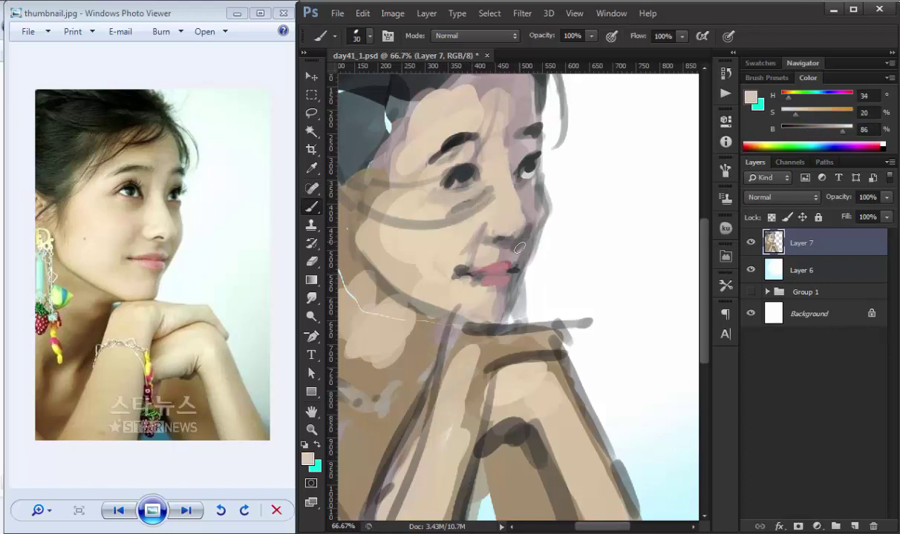
left_click(488, 191, "alt")
left_click_drag(468, 178, 427, 199)
key("bracketright")
key("bracketright")
mouse_move(349, 167)
left_mouse_down()
mouse_move(393, 223)
mouse_move(386, 193)
left_mouse_up()
Lighten the forehead and the cheek under the eye, and reshape the eyebrow.
left_click_drag(469, 135, 387, 200)
left_click_drag(464, 160, 490, 215)
left_click(519, 200, "alt")
left_click_drag(445, 175, 475, 207)
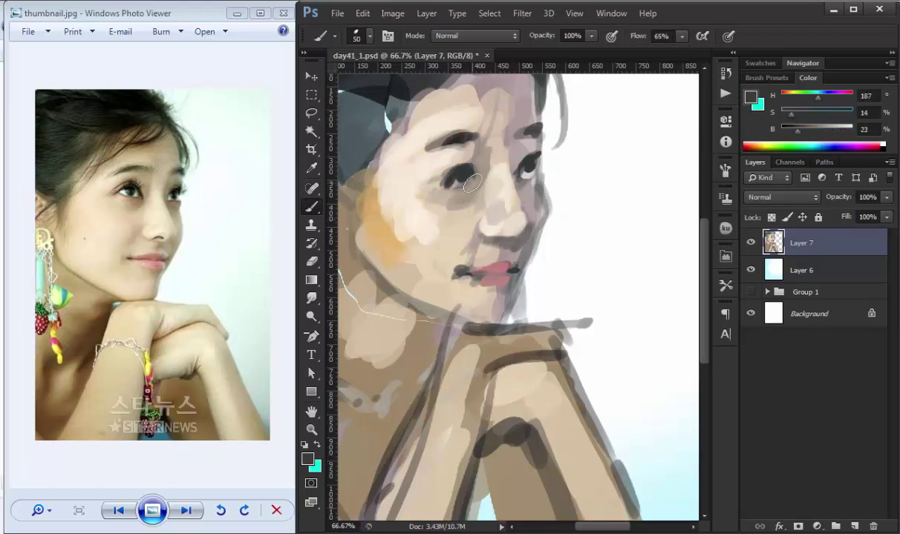
key("bracketleft")
key("bracketleft")
left_click(468, 182, "alt")
Clear the eye-area selection and erase the excess grey shading right of the chin.
key("l")
left_click_drag(438, 148, 442, 152)
key("ctrl+d")
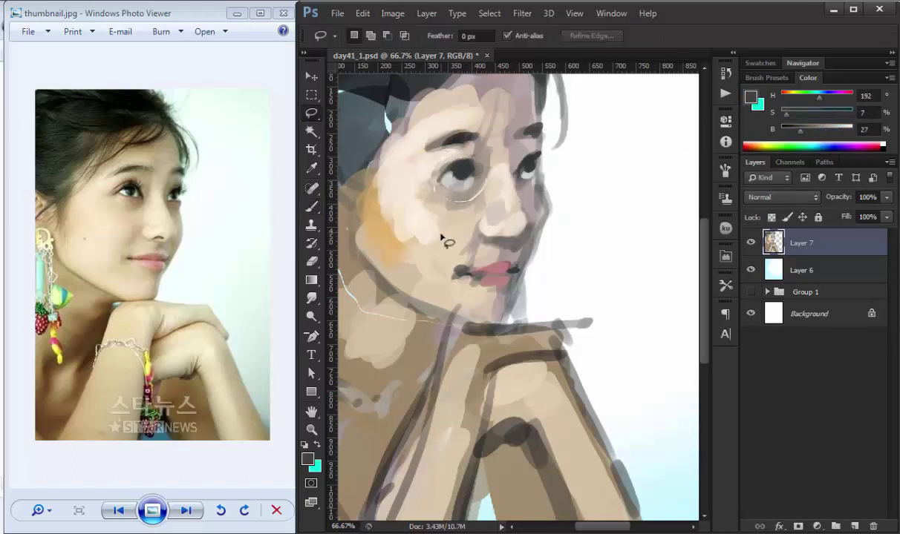
key("b")
left_click(550, 219, "alt")
key("e")
scroll(572, 208, "up", 2)
mouse_move(586, 223)
left_mouse_down()
mouse_move(556, 327)
mouse_move(605, 286)
mouse_move(590, 321)
left_mouse_up()
key("b")
left_click(575, 272, "alt")
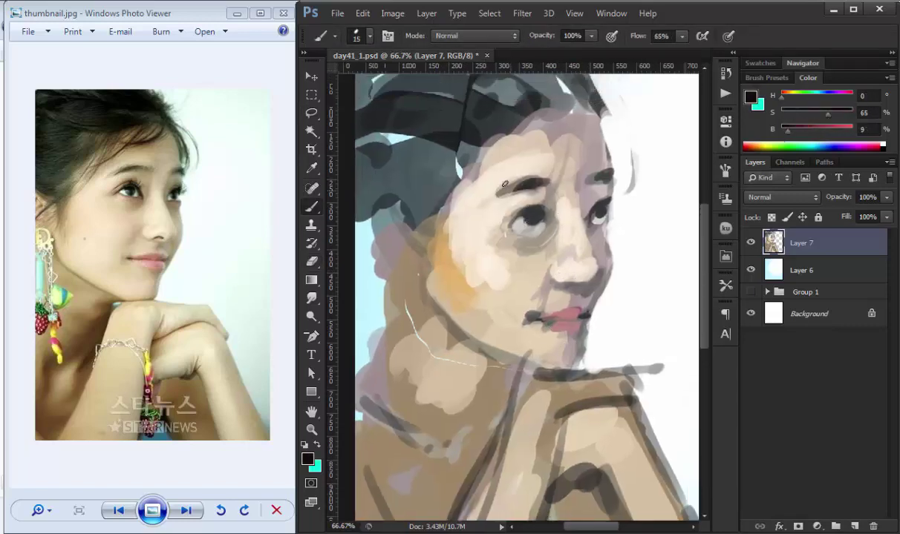
Paint a light stroke and a grey shadow along the first portrait's chin.
key("ctrl+plus")
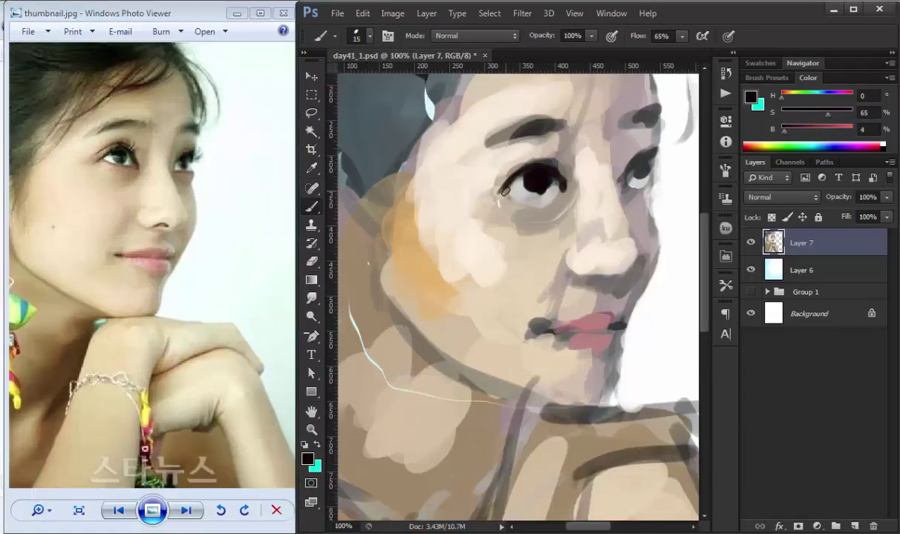
left_click(628, 173, "alt")
left_click_drag(575, 241, 549, 312)
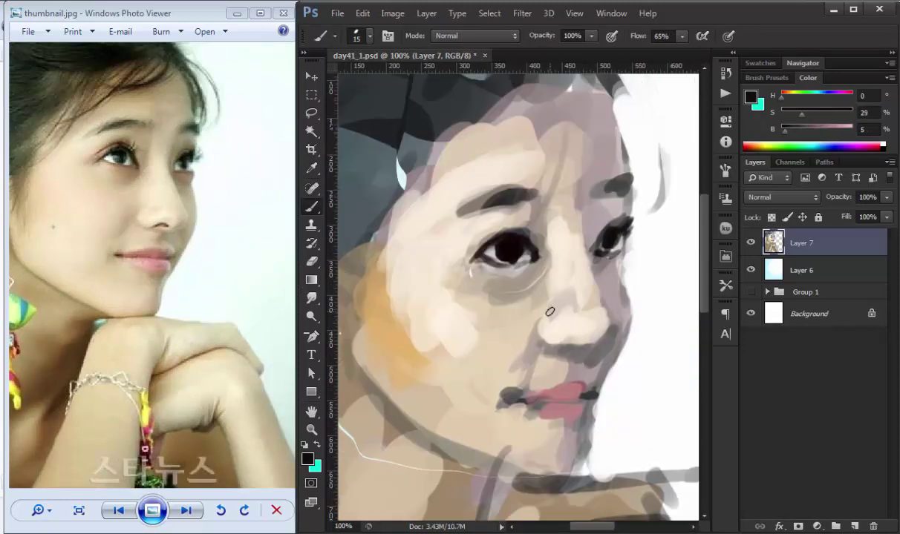
mouse_move(490, 427)
left_mouse_down()
mouse_move(582, 433)
mouse_move(564, 462)
left_mouse_up()
left_click(564, 404, "alt")
key("F5")
key("F5")
left_click(586, 430, "alt")
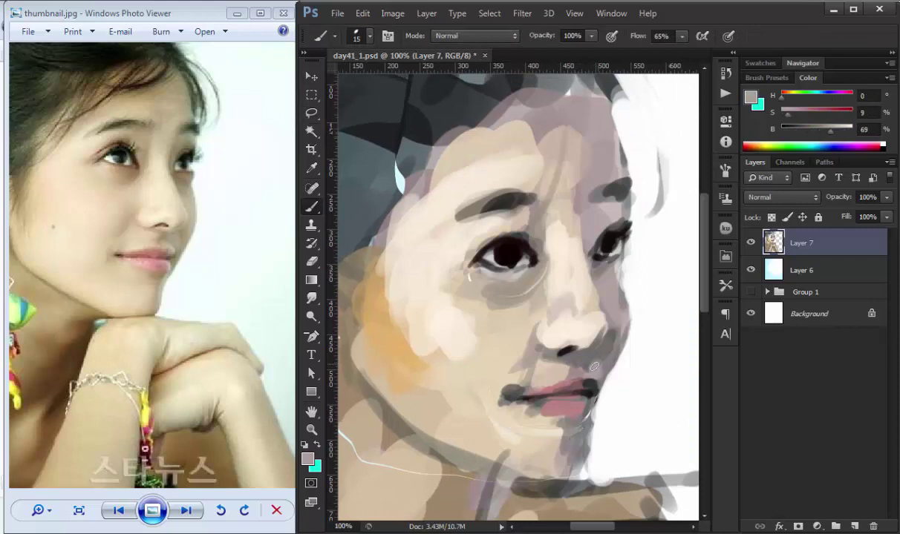
Lighten the nose bridge and repaint the lower lip pinker and smoother.
key("bracketright")
key("bracketright")
key("bracketright")
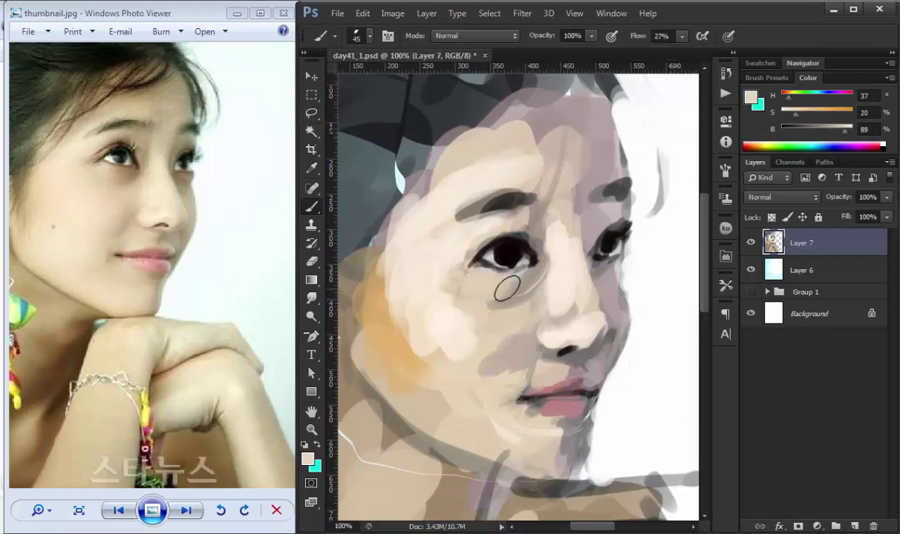
left_click(498, 210, "alt")
left_click(562, 214, "alt")
key("bracketleft")
key("bracketleft")
key("bracketleft")
left_click_drag(552, 212, 564, 300)
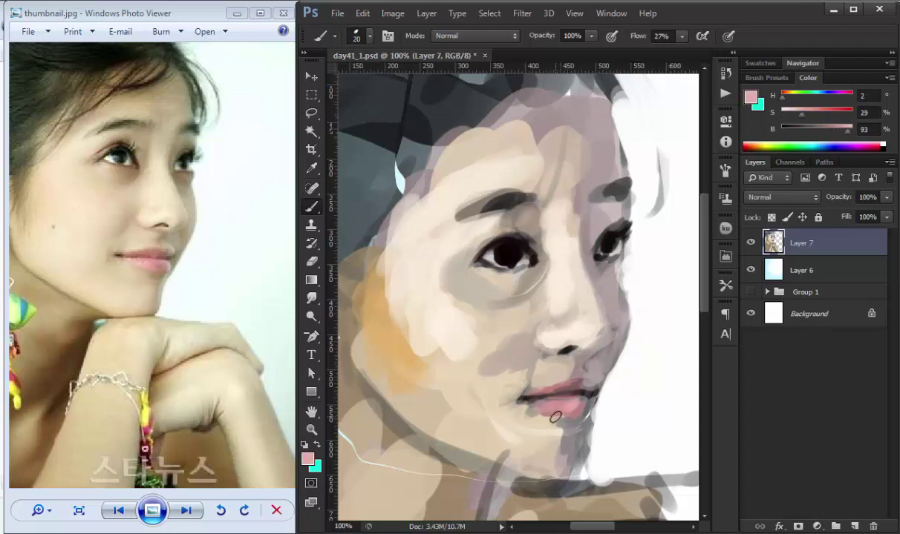
left_click_drag(555, 418, 542, 401)
left_click(554, 447, "alt")
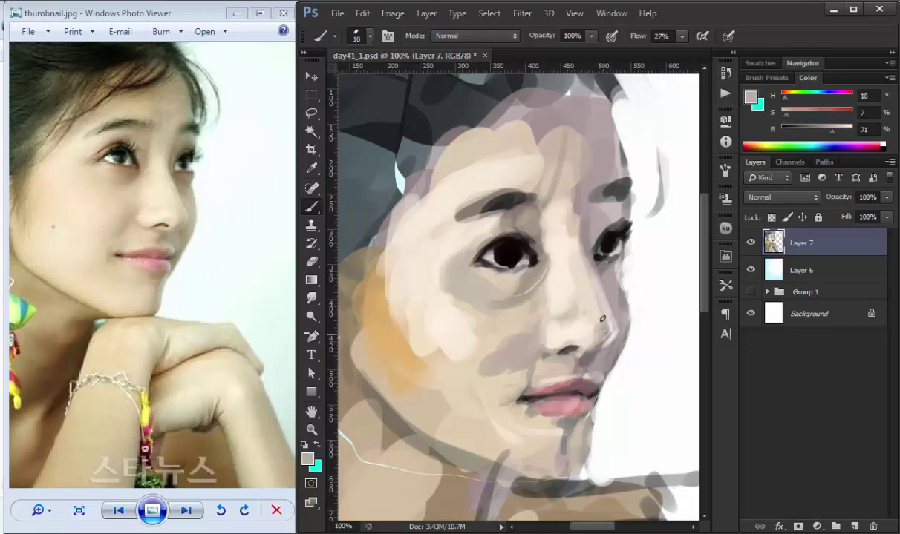
Free Transform the selected mouth to shift the lips slightly left.
key("ctrl+minus")
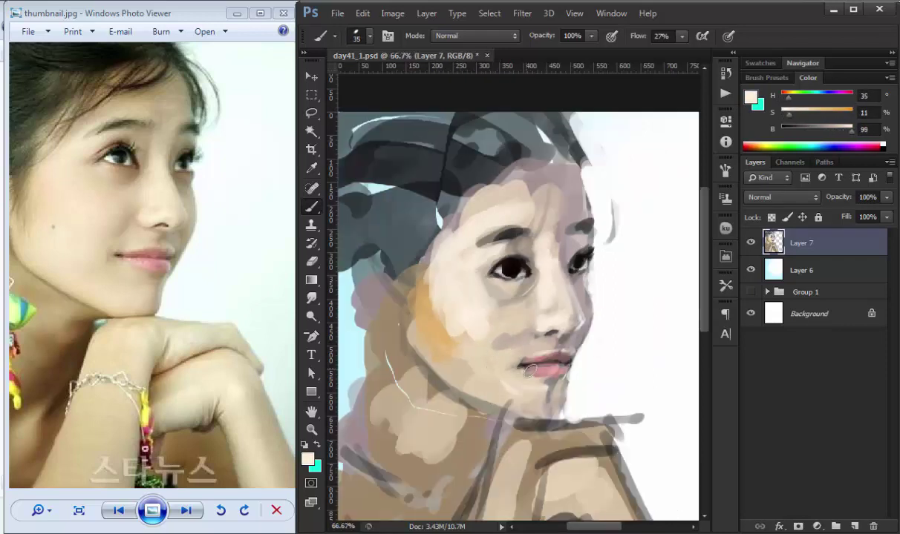
key("l")
key("ctrl+t")
mouse_move(529, 372)
left_mouse_down()
mouse_move(520, 348)
mouse_move(536, 364)
left_mouse_up()
key("Return")
key("b")
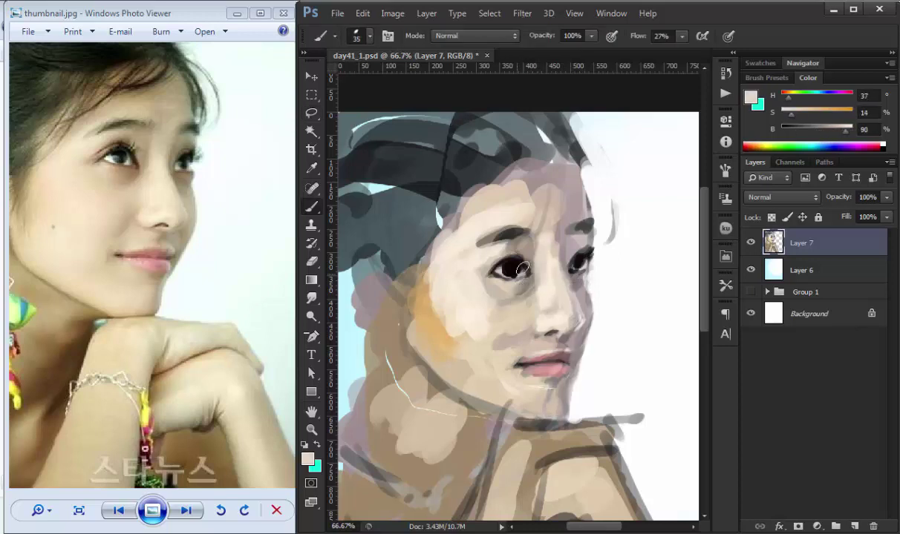
left_click(508, 265, "alt")
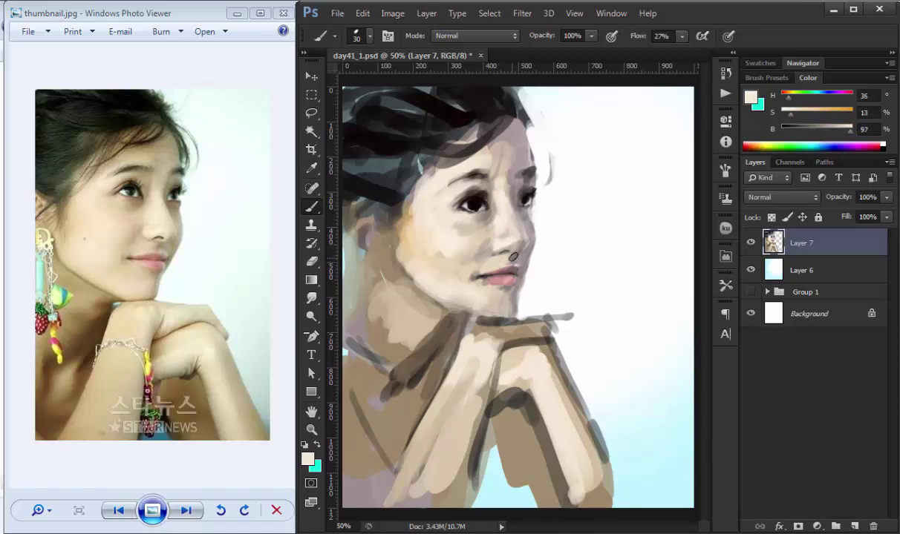
Paint a red and yellow earring below the ear using sampled dark tones.
left_click(528, 197, "alt")
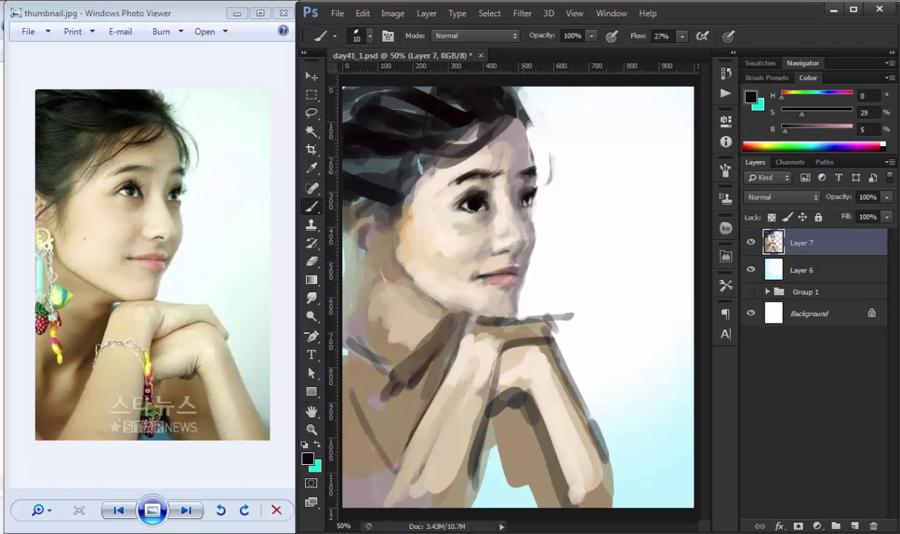
left_click(517, 275, "alt")
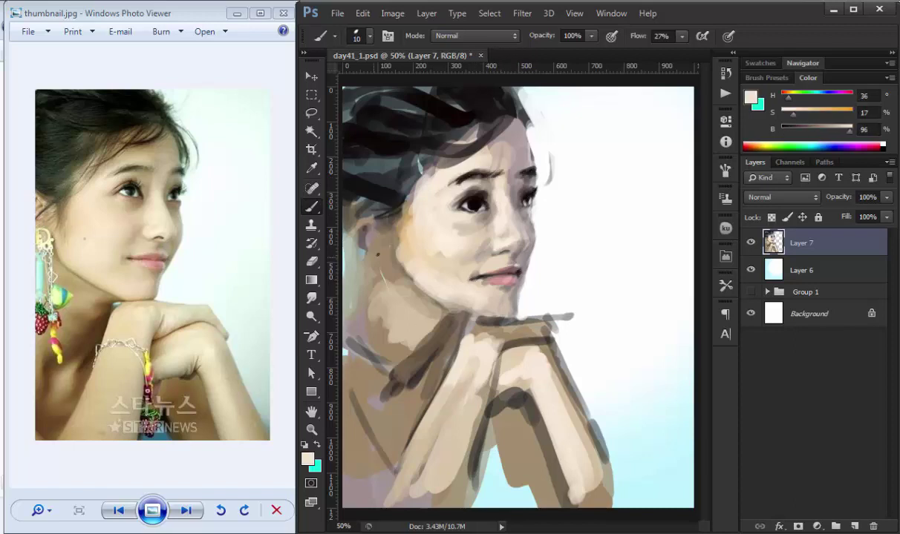
key("ctrl+minus")
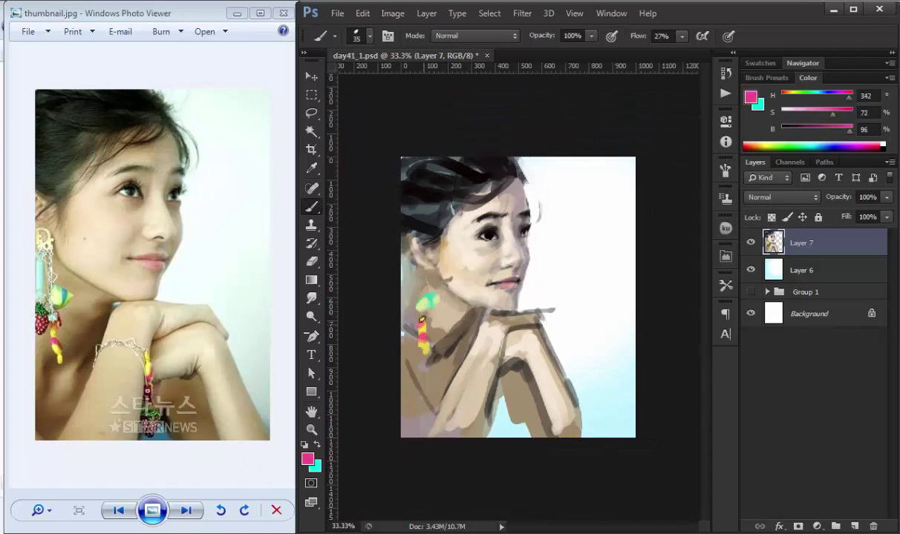
left_click_drag(406, 310, 431, 355)
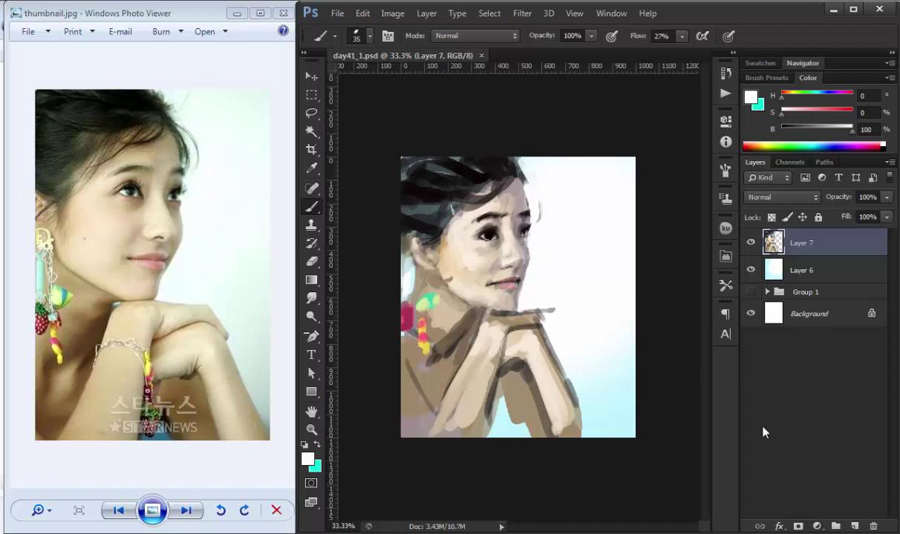
Add a small dark grey stroke near the eye with a smaller brush.
left_click(532, 230, "alt")
key("bracketleft")
key("bracketleft")
left_click_drag(490, 223, 493, 239)
key("bracketright")
key("bracketright")
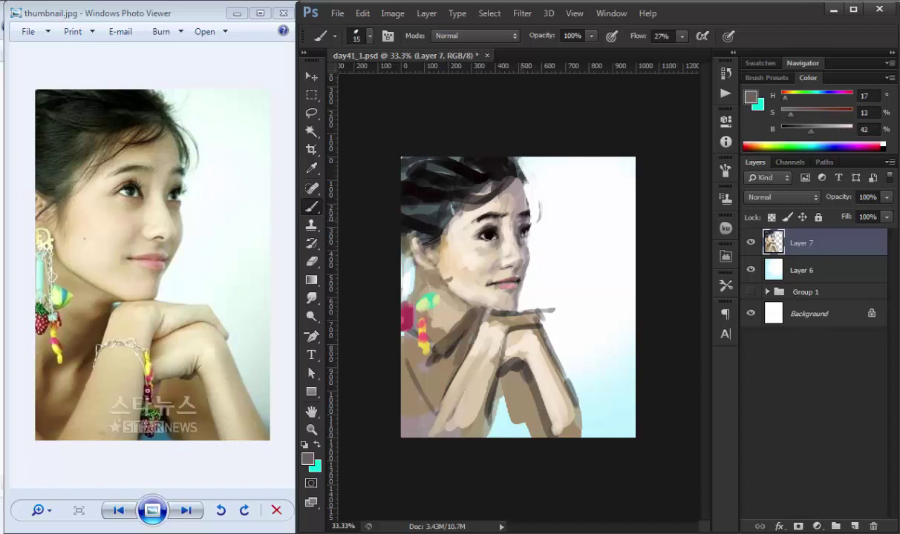
left_click(523, 255, "alt")
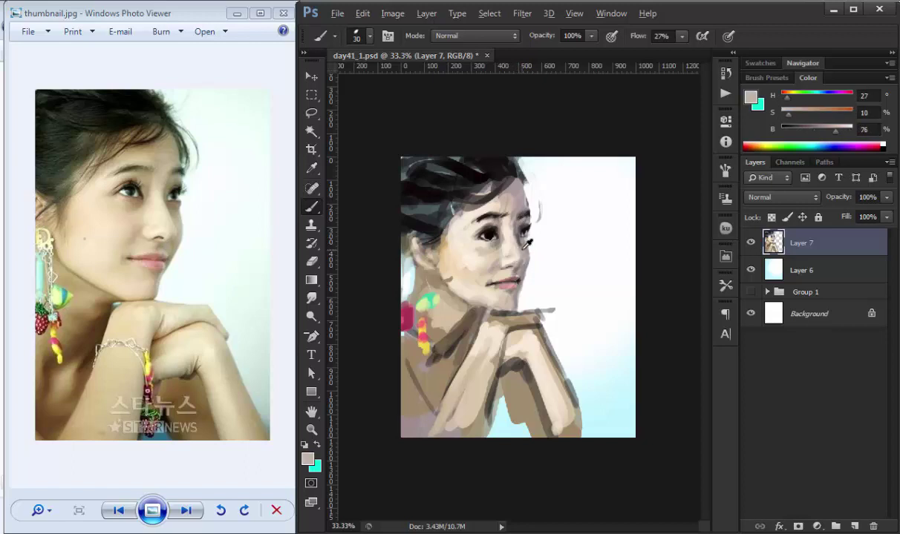
left_click(495, 258, "alt")
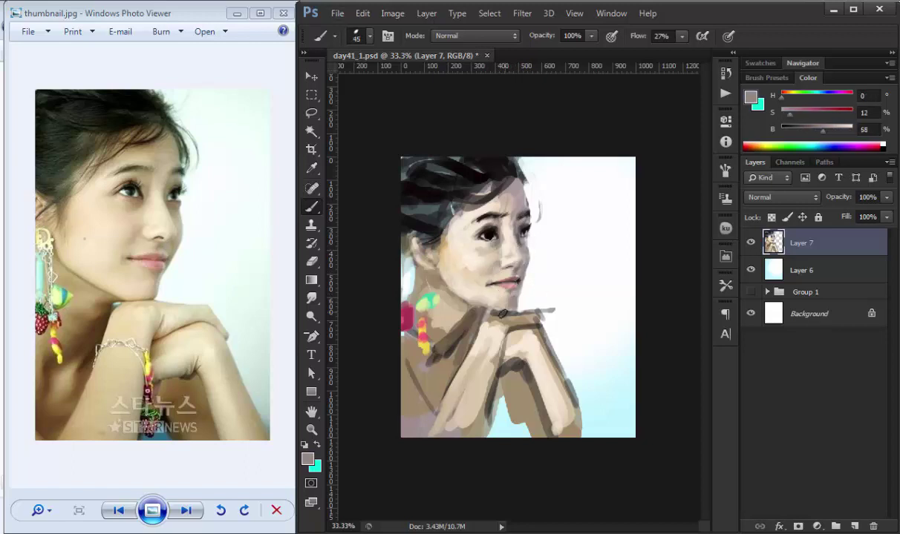
Scale the portrait on Layer 7 up so it fills more of the canvas.
key("ctrl+t")
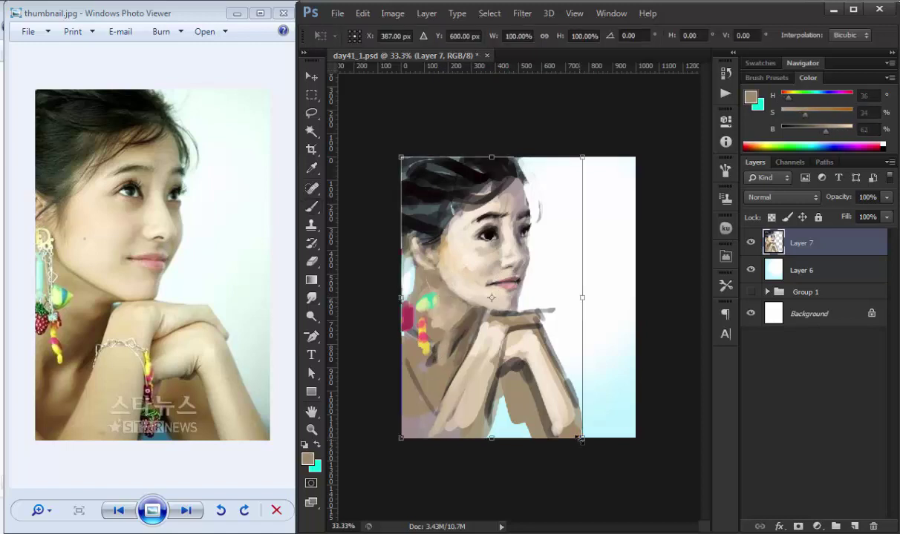
left_click_drag(581, 438, 587, 472)
key("Return")
Smooth the facial skin with sampled beige and lip-pink tones, and save day41_1.psd.
left_click(404, 272, "alt")
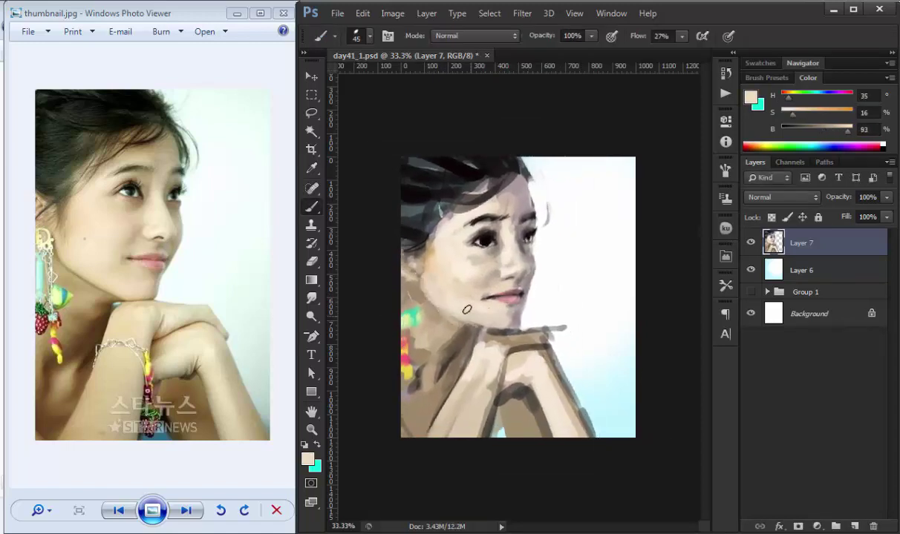
left_click(436, 235, "alt")
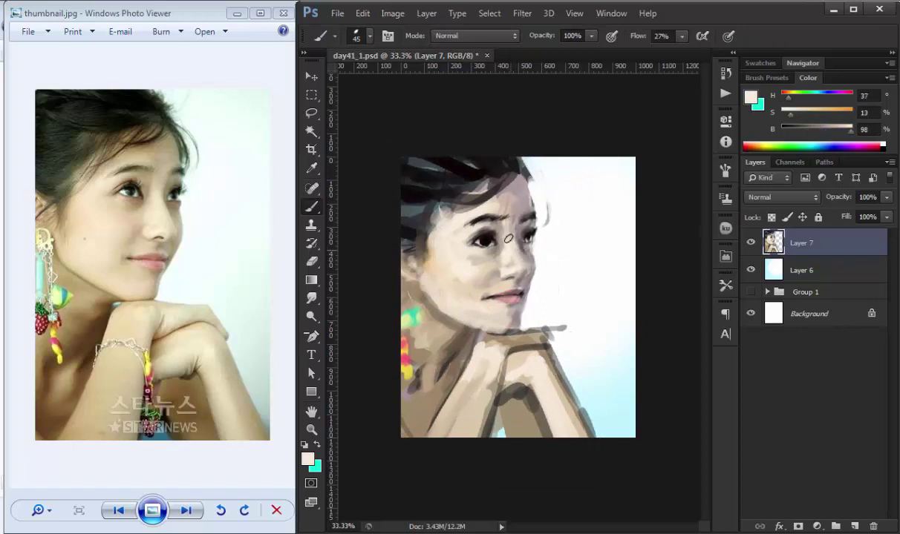
left_click(482, 286, "alt")
key("bracketleft")
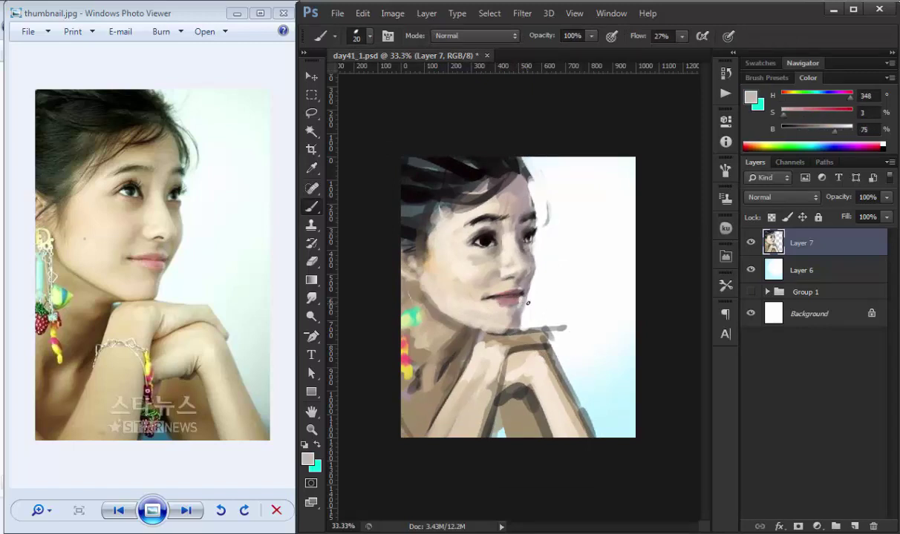
left_click(519, 315, "alt")
key("bracketleft")
key("bracketleft")
key("bracketleft")
left_click(476, 279, "alt")
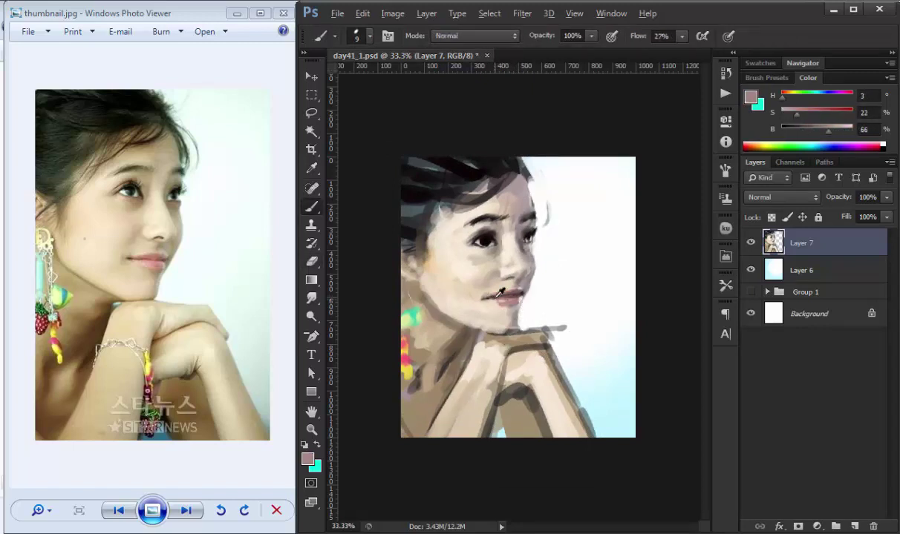
key("bracketright")
key("bracketright")
key("bracketright")
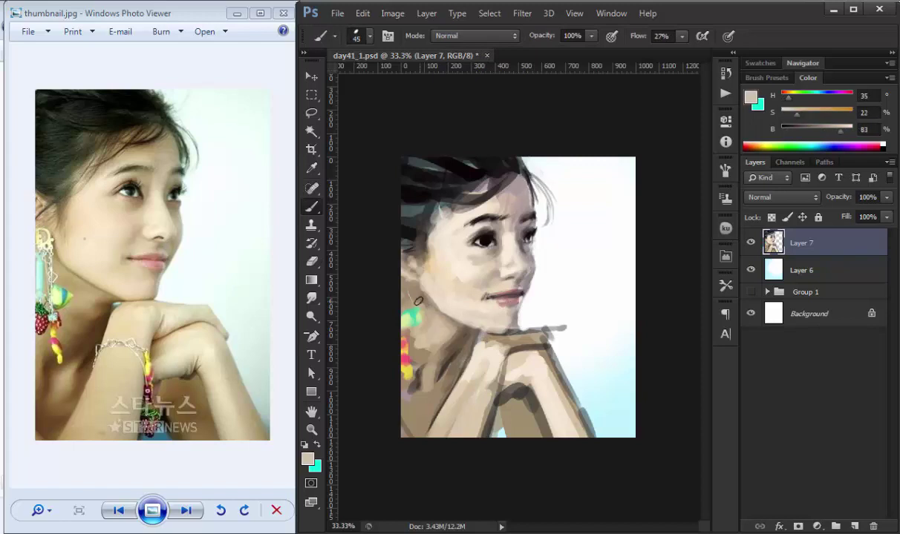
key("ctrl+s")
left_click(429, 345, "alt")
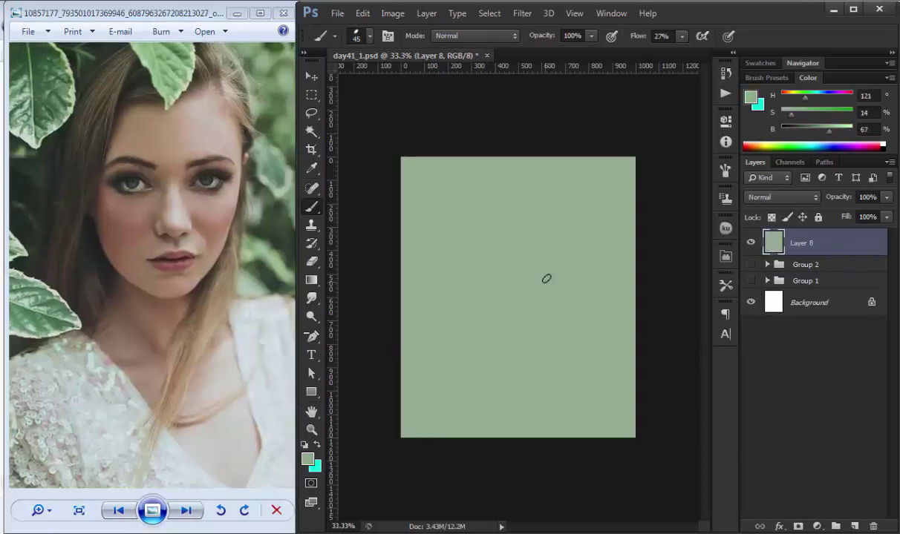
Paint soft green foliage shapes on the right side of the canvas.
left_click_drag(564, 252, 614, 313)
left_click_drag(579, 223, 552, 165)
mouse_move(564, 312)
left_mouse_down()
mouse_move(538, 241)
mouse_move(574, 202)
mouse_move(546, 248)
left_mouse_up()
On a new layer, sketch the head outline, eye lines and long hair in dark reddish brown.
left_click(855, 526)
left_click(766, 109)
key("F5")
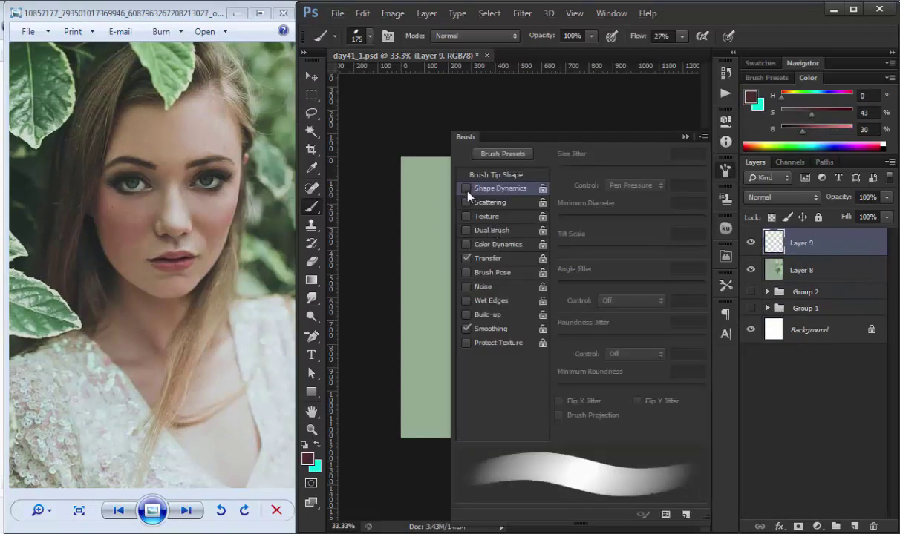
key("F5")
left_click_drag(490, 160, 475, 253)
left_click_drag(542, 170, 476, 291)
left_click_drag(564, 201, 490, 431)
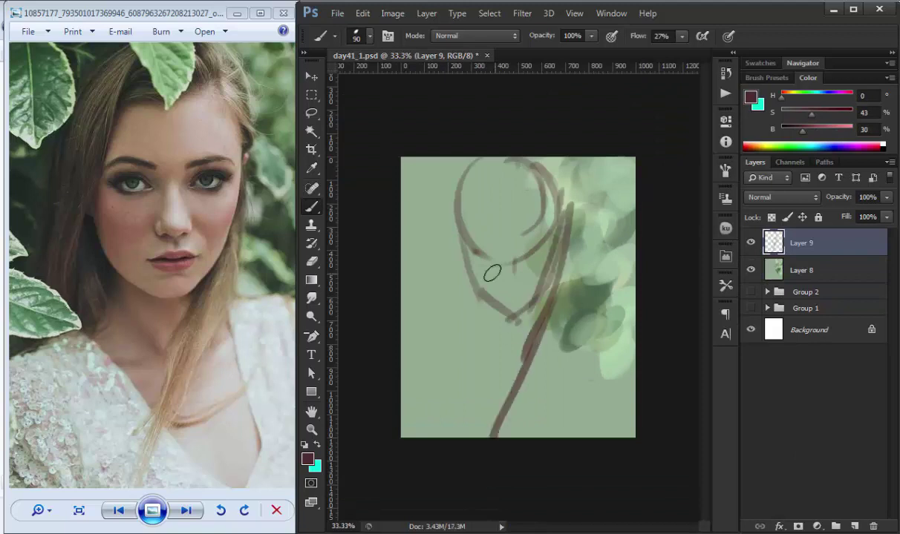
Sketch the neck, eyes, nose, mouth and shoulders, then adjust the sketch with Free Transform.
left_click_drag(452, 222, 502, 281)
left_click_drag(475, 160, 453, 350)
left_click_drag(460, 297, 539, 373)
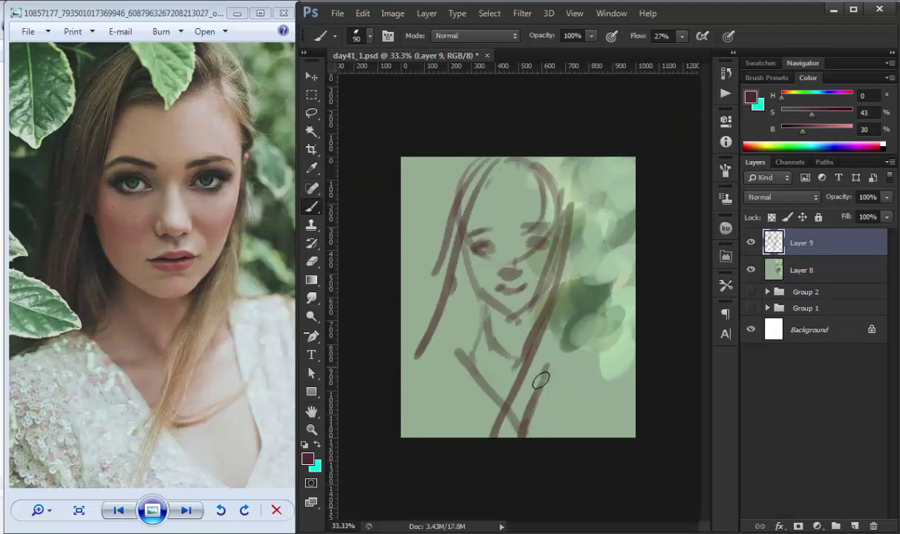
left_click_drag(586, 326, 421, 375)
key("ctrl+t")
key("Return")
On a new colour layer, block in the pink face and dark hair strokes.
key("ctrl+shift+n")
mouse_move(455, 252)
left_mouse_down()
mouse_move(467, 222)
mouse_move(514, 321)
left_mouse_up()
key("F5")
key("F5")
mouse_move(475, 171)
left_mouse_down()
mouse_move(431, 356)
mouse_move(416, 371)
left_mouse_up()
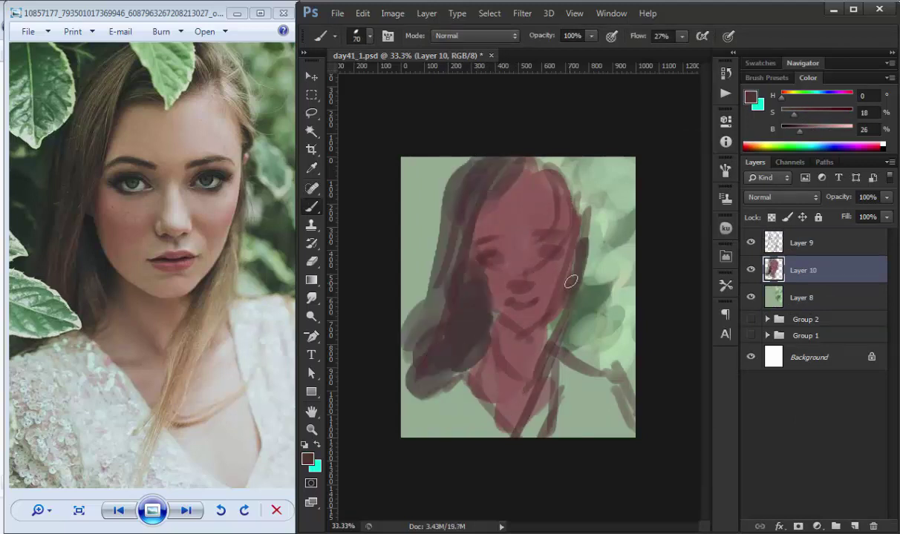
left_click_drag(564, 178, 572, 277)
Cover the shirt and lower background with pale green strokes.
left_click_drag(821, 127, 818, 137)
left_click_drag(423, 404, 474, 372)
left_click_drag(386, 408, 453, 364)
left_click_drag(527, 408, 583, 349)
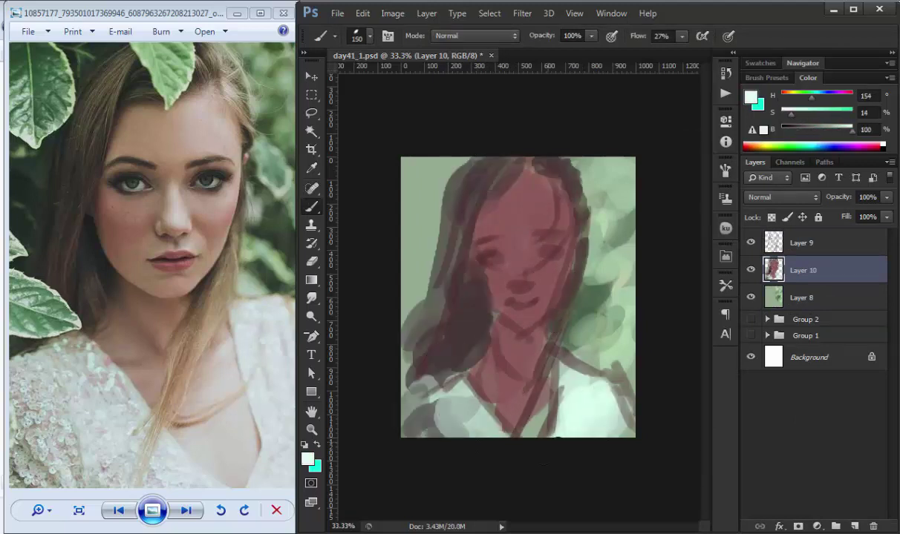
left_click_drag(430, 408, 497, 374)
Create a new layer for facial features and pick a near-black paint colour.
left_click(801, 298)
left_click(802, 242)
left_click(854, 526)
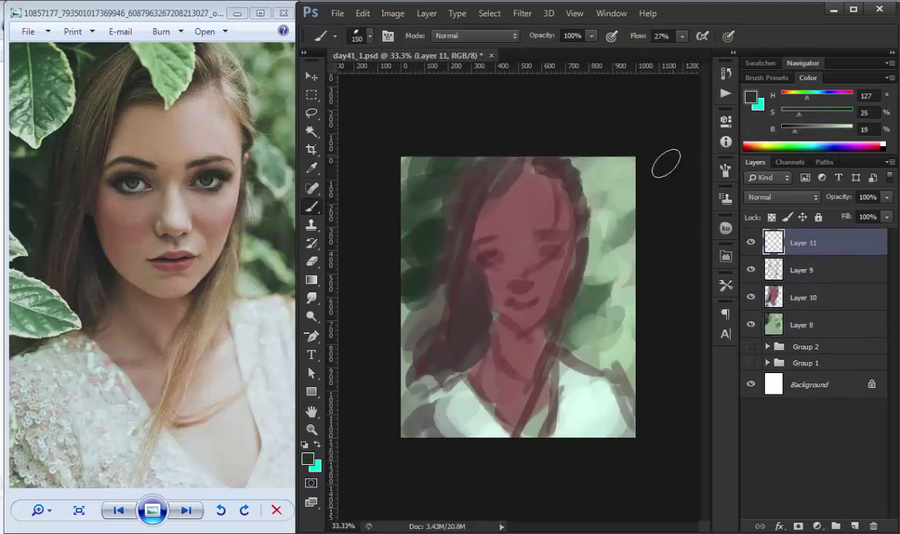
key("ctrl+plus")
left_click_drag(809, 131, 790, 136)
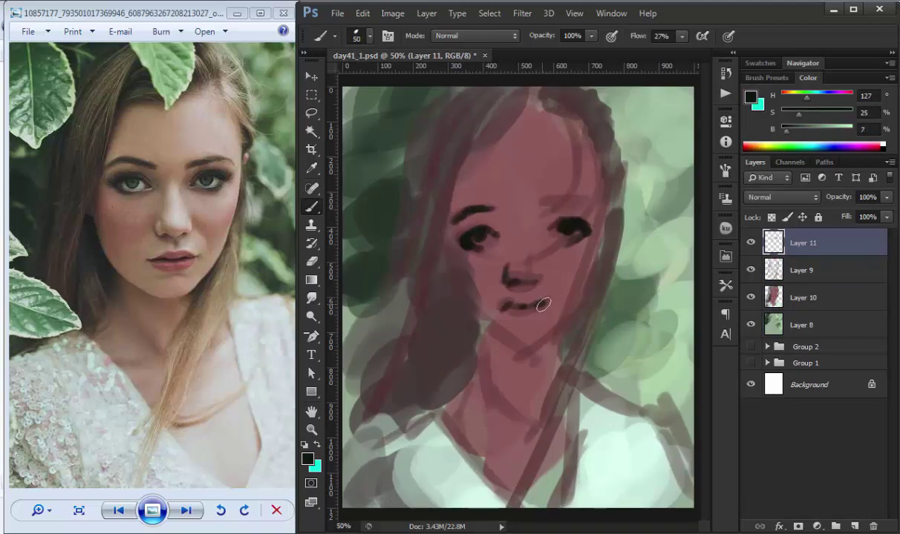
Extend the dark mouth line and add an empty layer above the feature layer.
left_click_drag(542, 304, 505, 303)
left_click(522, 321, "alt")
left_click(815, 277)
left_click(854, 526)
Outline the hair, head, neck and shoulder in near-black strokes.
left_click(802, 243)
left_click(467, 239, "alt")
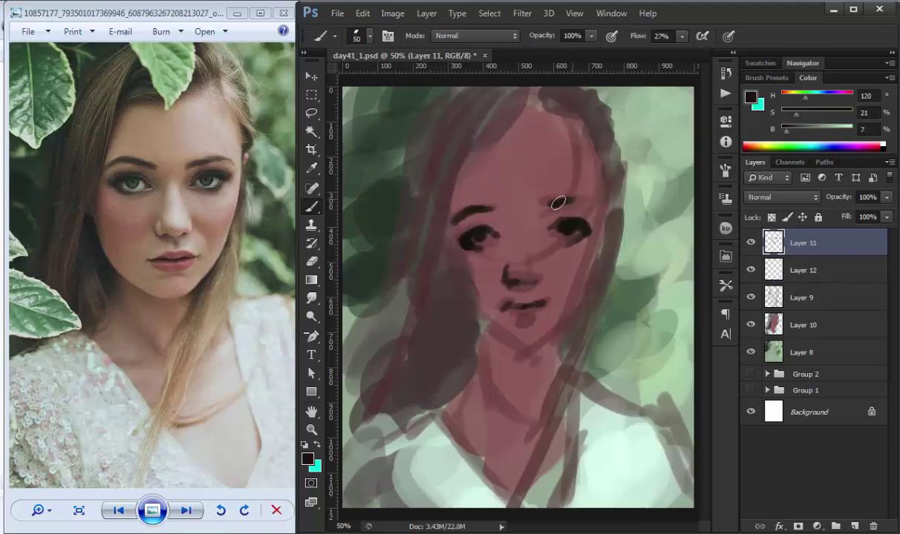
mouse_move(512, 104)
left_mouse_down()
mouse_move(446, 190)
mouse_move(470, 375)
left_mouse_up()
left_click_drag(434, 171, 401, 394)
left_click_drag(587, 211, 512, 334)
left_click_drag(557, 297, 490, 434)
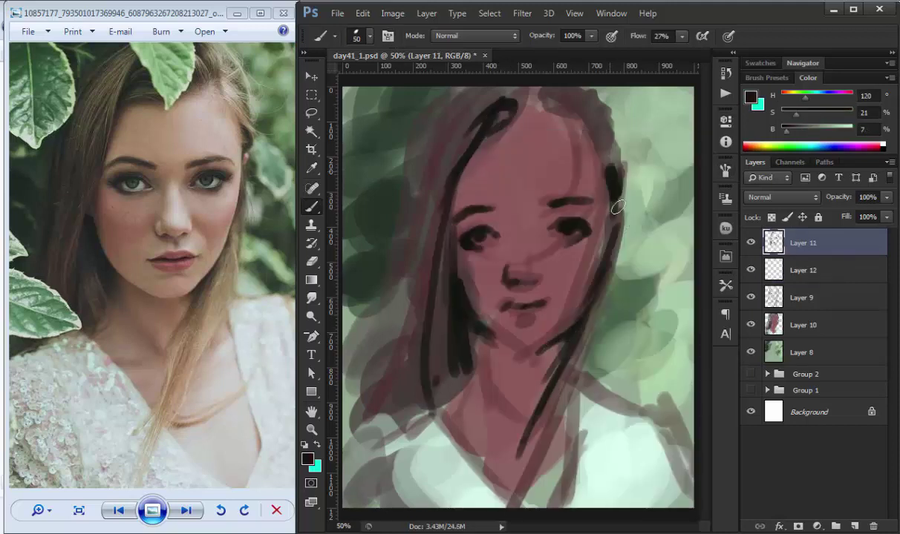
mouse_move(453, 86)
left_mouse_down()
mouse_move(372, 282)
mouse_move(356, 430)
left_mouse_up()
left_click_drag(553, 364, 523, 482)
left_click_drag(471, 421, 479, 473)
On Layer 12, paint light pink skin on the forehead and nose highlights.
left_click(802, 271)
left_click(834, 141)
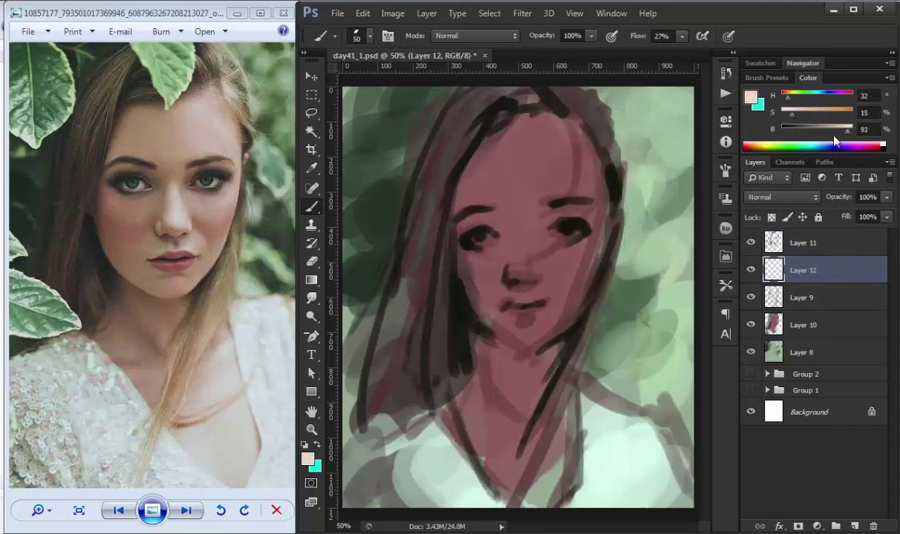
key("bracketright")
key("bracketright")
mouse_move(545, 201)
left_mouse_down()
mouse_move(520, 183)
mouse_move(482, 208)
left_mouse_up()
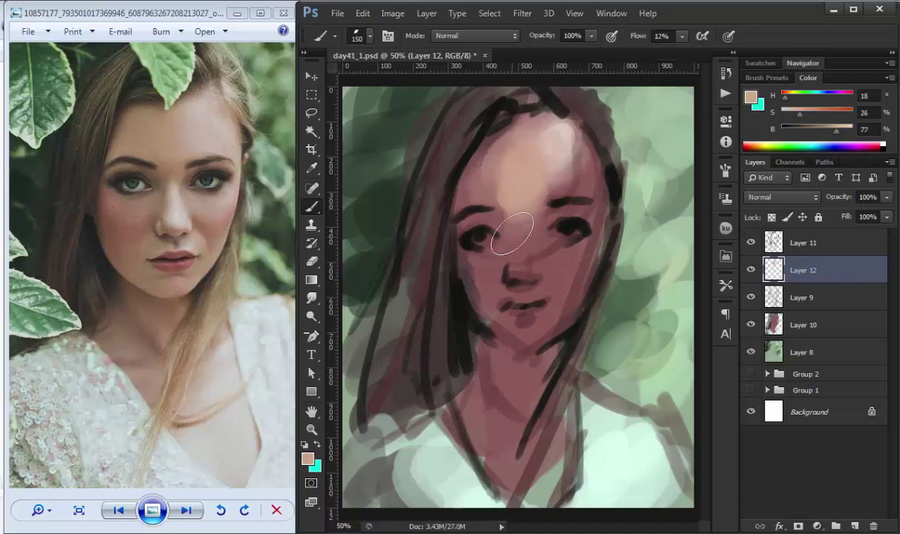
left_click(551, 204, "alt")
key("bracketleft")
key("bracketleft")
left_click_drag(546, 252, 557, 285)
Paint red blush on the left cheek and lighten the temples and forehead.
left_click(476, 261, "alt")
left_click_drag(445, 253, 468, 279)
mouse_move(512, 216)
left_mouse_down()
mouse_move(512, 256)
mouse_move(445, 245)
left_mouse_up()
left_click(489, 261, "alt")
left_click_drag(456, 159, 467, 221)
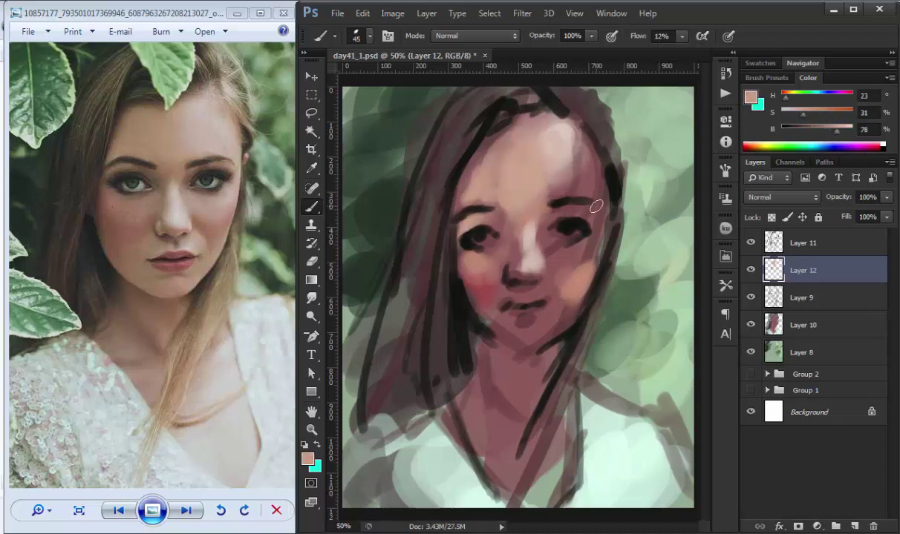
mouse_move(595, 206)
left_mouse_down()
mouse_move(549, 141)
mouse_move(565, 237)
mouse_move(511, 281)
left_mouse_up()
left_click(528, 245, "alt")
left_click(499, 296, "alt")
left_click(493, 293, "alt")
left_click_drag(475, 247, 467, 278)
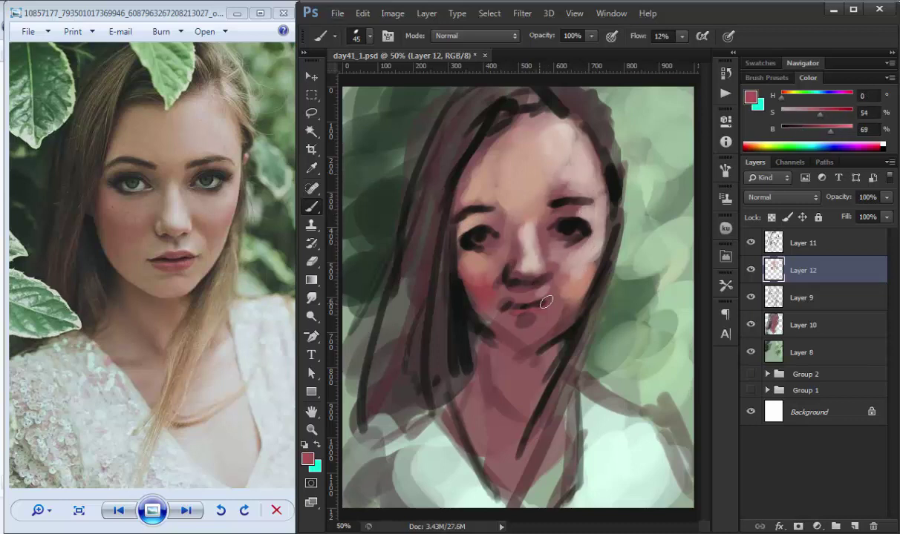
Paint pale eye whites and a light touch near the nose and lip.
left_click(586, 237, "alt")
left_click_drag(553, 226, 572, 230)
left_click(520, 215, "alt")
left_click_drag(460, 230, 479, 236)
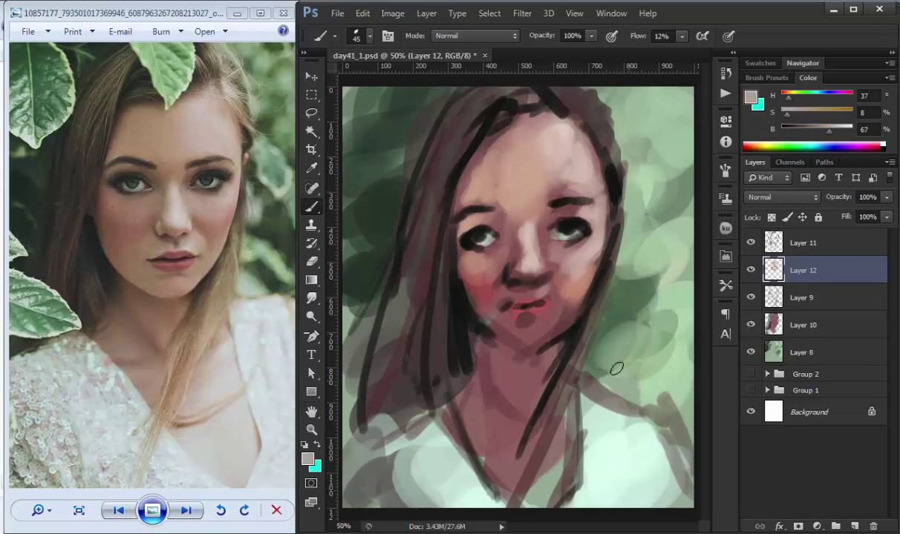
left_click_drag(519, 282, 538, 296)
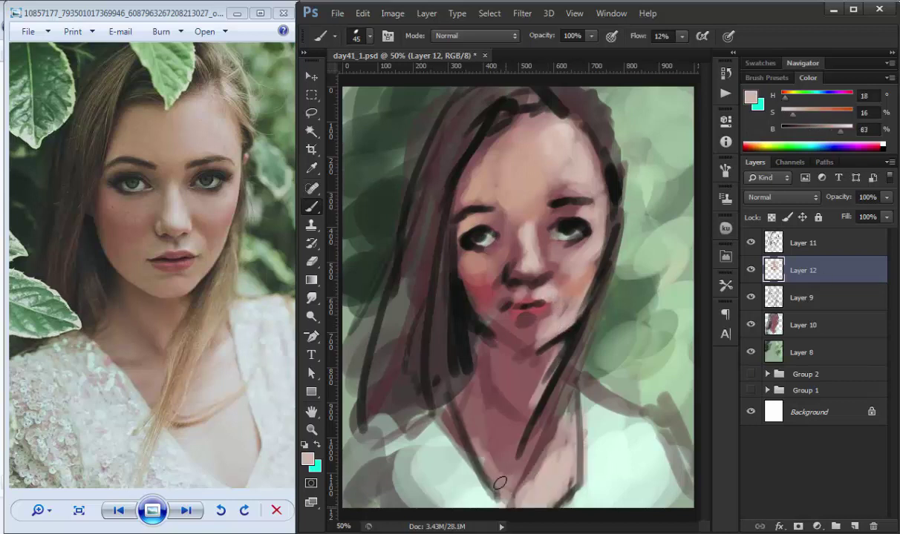
left_click(855, 527)
Paint tan blonde strands through both sides of the hair and along the neck.
left_click(757, 143)
left_click_drag(446, 97, 393, 237)
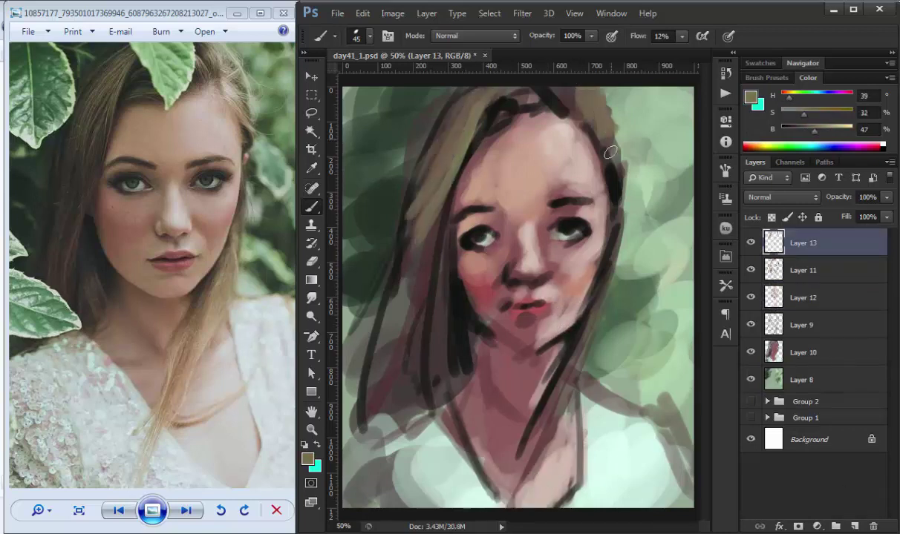
left_click_drag(553, 89, 590, 160)
left_click_drag(519, 464, 584, 346)
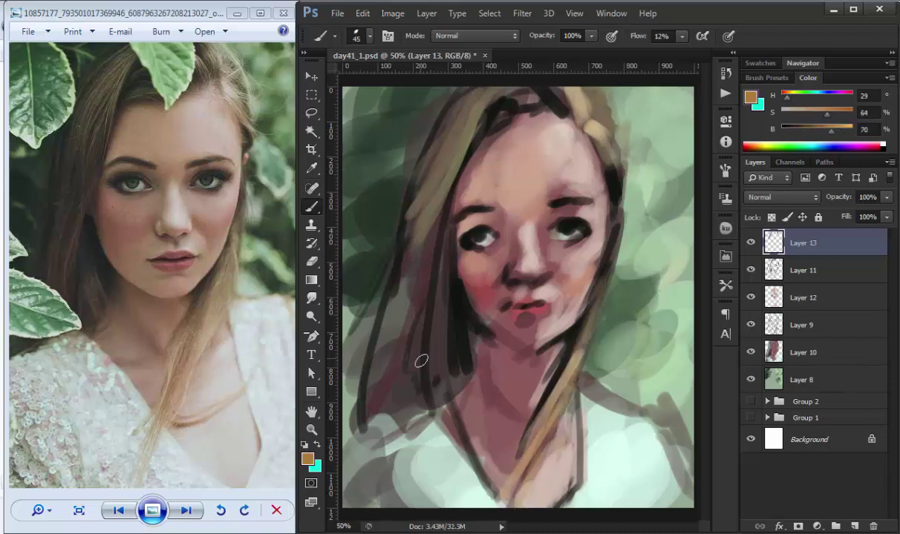
left_click_drag(401, 252, 418, 397)
left_click_drag(386, 208, 364, 390)
left_click(443, 371, "alt")
On a new layer with a smaller brush and 47% Flow, darken the left eye.
key("ctrl+shift+alt+n")
key("bracketleft")
key("bracketleft")
key("bracketleft")
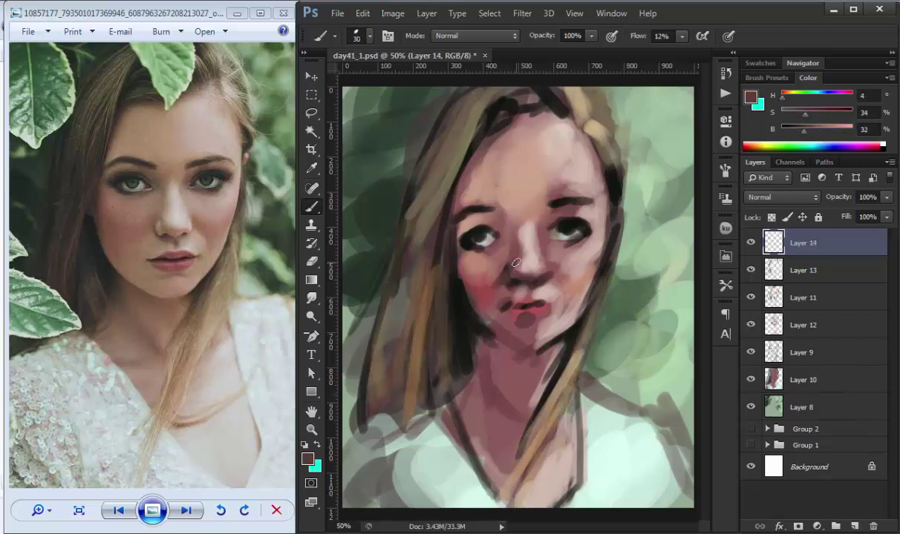
left_click(514, 292, "alt")
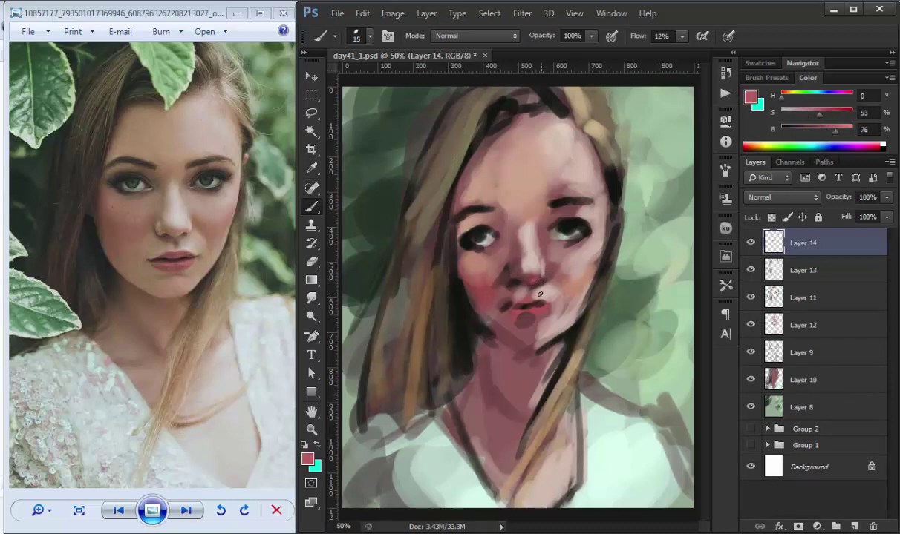
left_click(475, 237, "alt")
key("shift+4")
key("shift+7")
mouse_move(446, 219)
left_mouse_down()
mouse_move(460, 237)
mouse_move(470, 219)
left_mouse_up()
Refine the nose and lips with sampled pinks and red-brown tones.
left_click(504, 255, "alt")
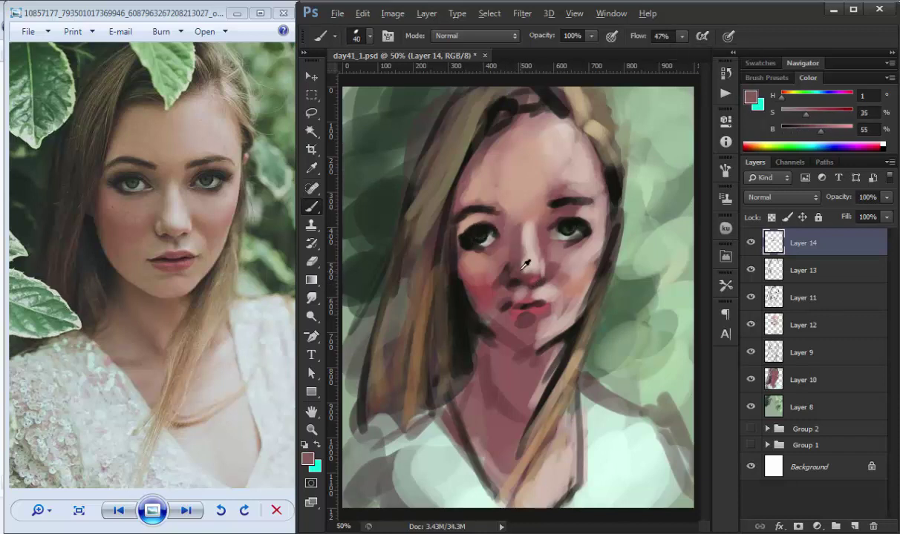
key("bracketleft")
key("bracketleft")
key("bracketleft")
left_click(505, 280, "alt")
left_click(517, 280, "alt")
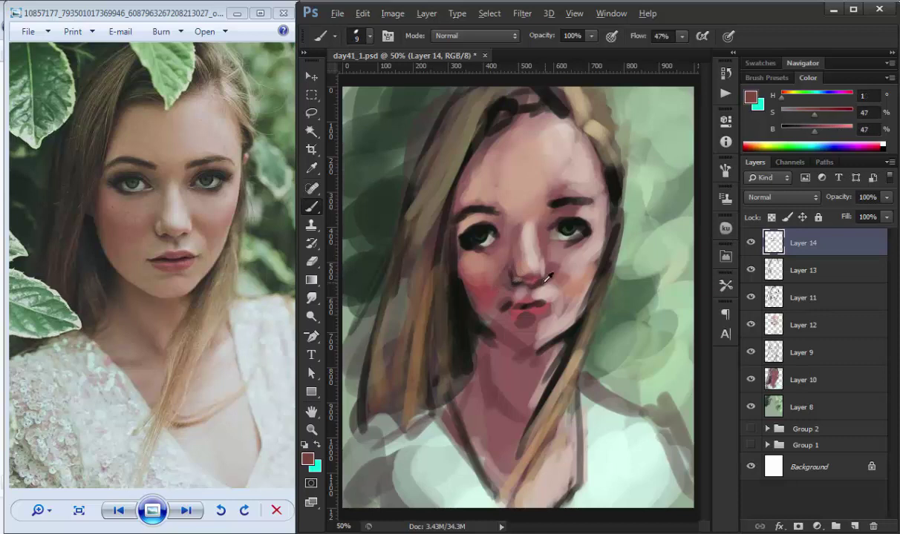
key("bracketright")
key("bracketright")
key("bracketright")
left_click(530, 295, "alt")
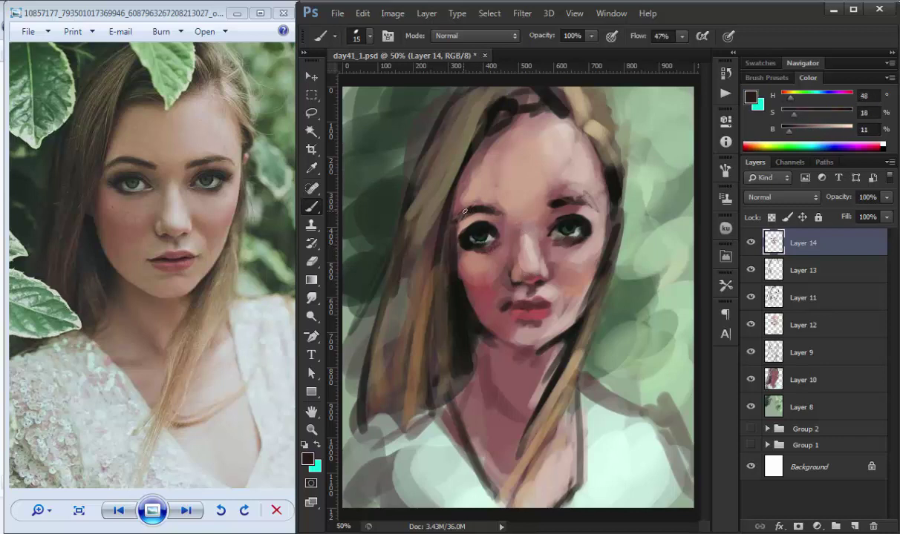
Smooth and lighten the chin shading with a lighter skin tone.
key("bracketright")
key("bracketright")
key("bracketright")
left_click(526, 199, "alt")
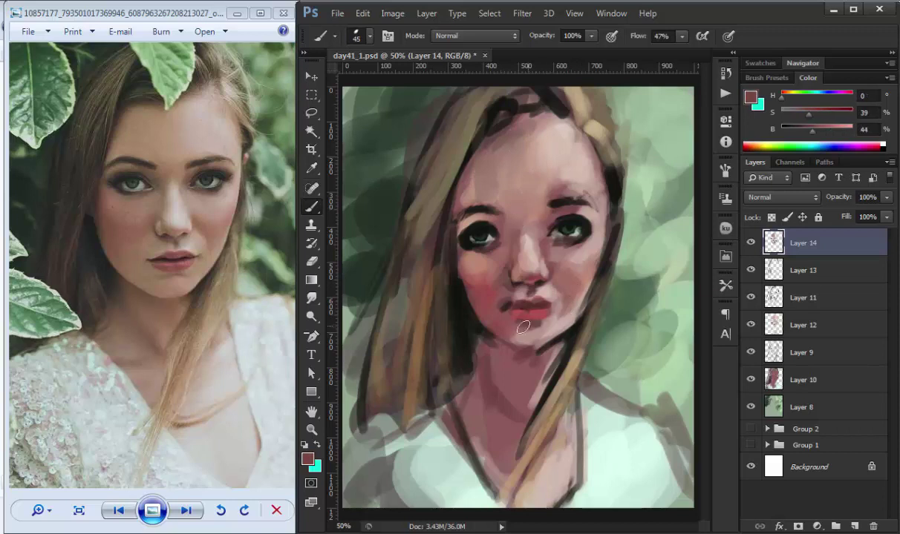
left_click_drag(541, 346, 519, 330)
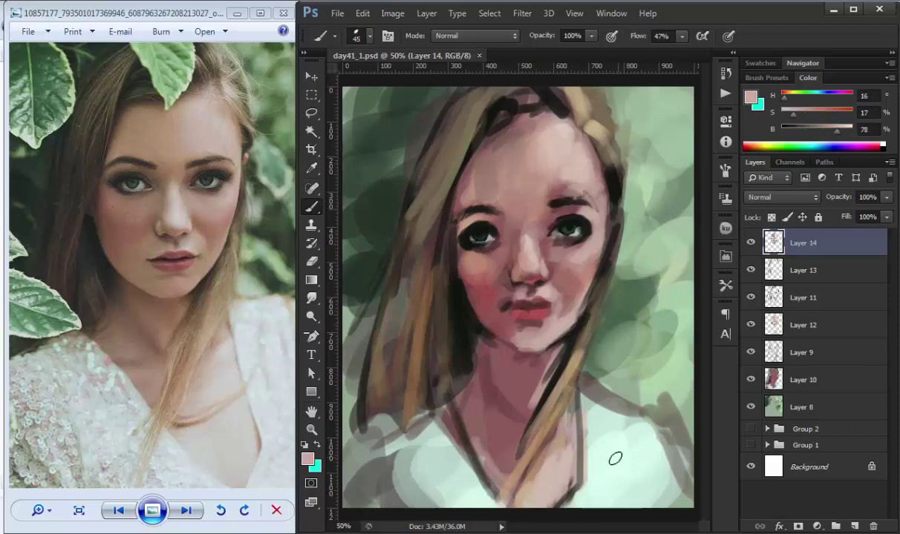
Brighten the white shirt and shoulders with pale mint, shading near the neck.
left_click(578, 473, "alt")
left_click(561, 401, "alt")
left_click_drag(564, 386, 594, 424)
left_click_drag(602, 386, 638, 475)
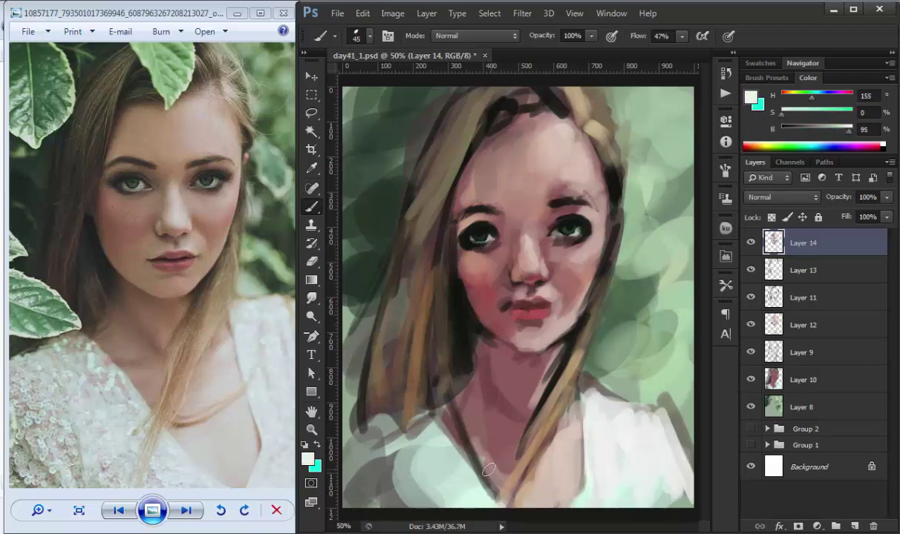
left_click_drag(445, 445, 416, 401)
left_click(467, 427, "alt")
left_click_drag(490, 327, 466, 373)
left_click_drag(449, 311, 435, 394)
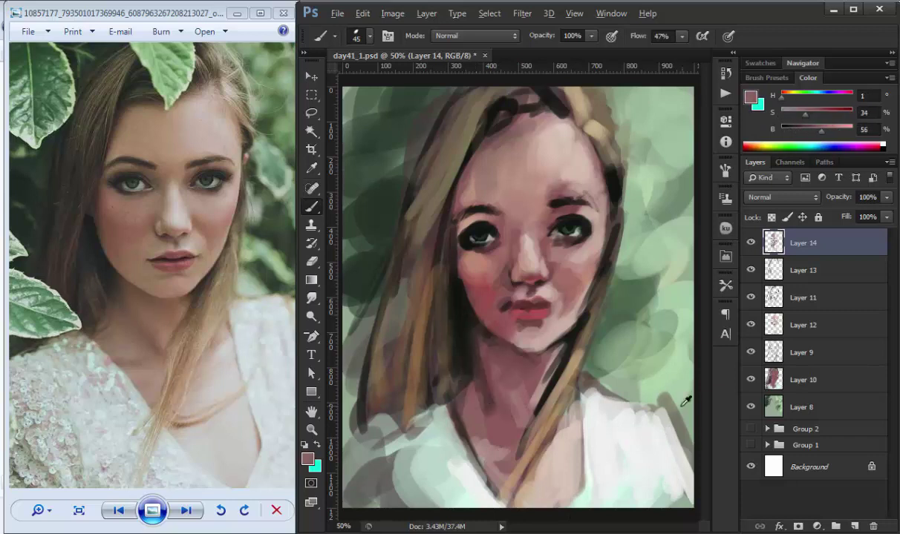
Zoom out and paint fine tan strands into the hair.
key("ctrl+minus")
key("bracketleft")
key("bracketleft")
key("bracketleft")
left_click(438, 297, "alt")
left_click_drag(431, 245, 441, 349)
left_click_drag(416, 163, 409, 342)
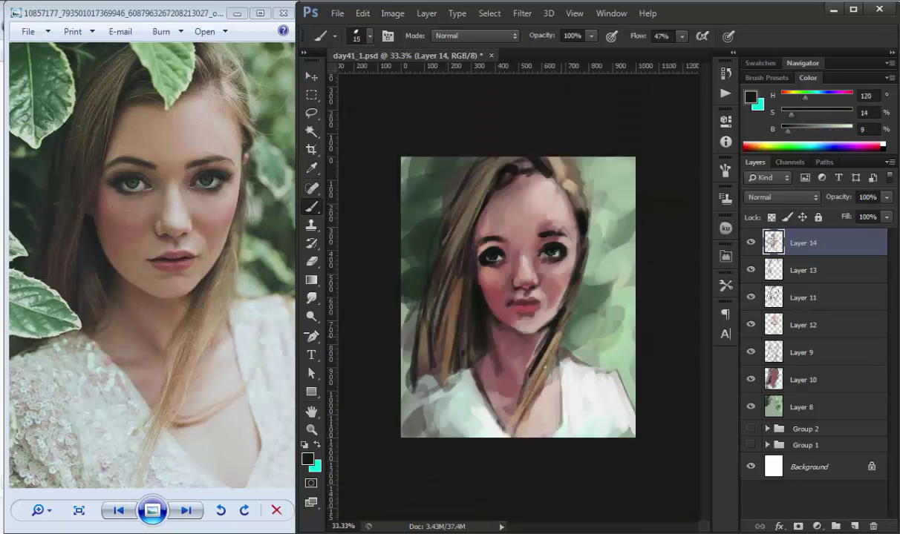
left_click_drag(520, 237, 505, 386)
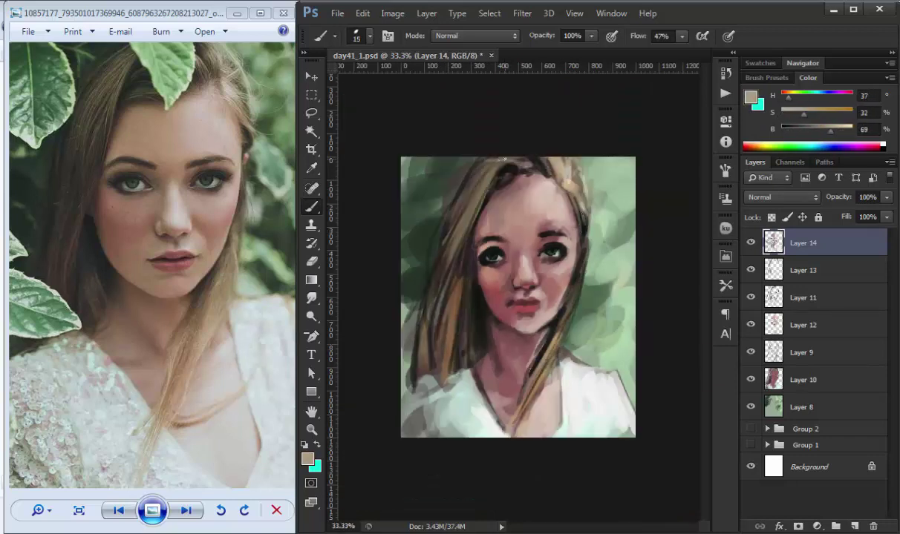
Darken the left side of the hair with dark brown strokes on Layer 13.
left_click_drag(515, 160, 452, 257)
left_click(446, 253, "alt")
key("bracketright")
key("bracketright")
key("bracketright")
left_click_drag(438, 208, 416, 357)
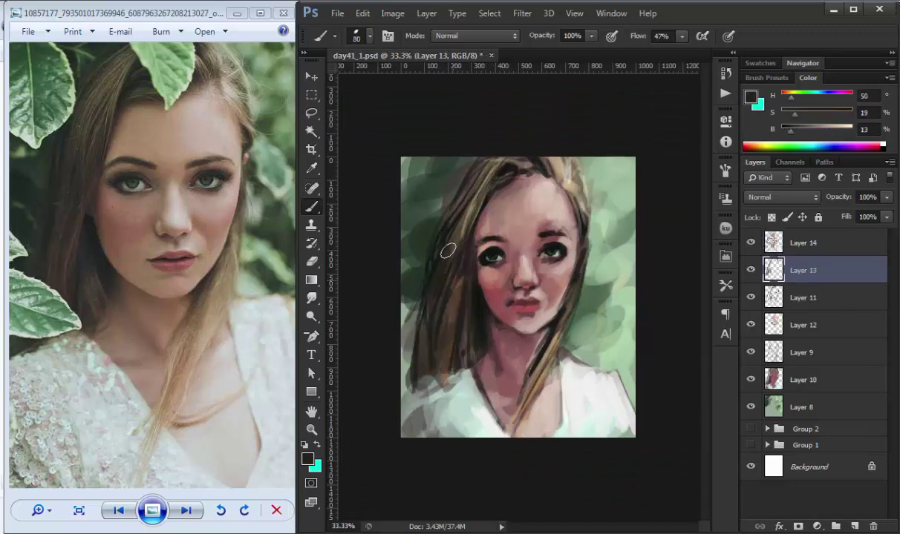